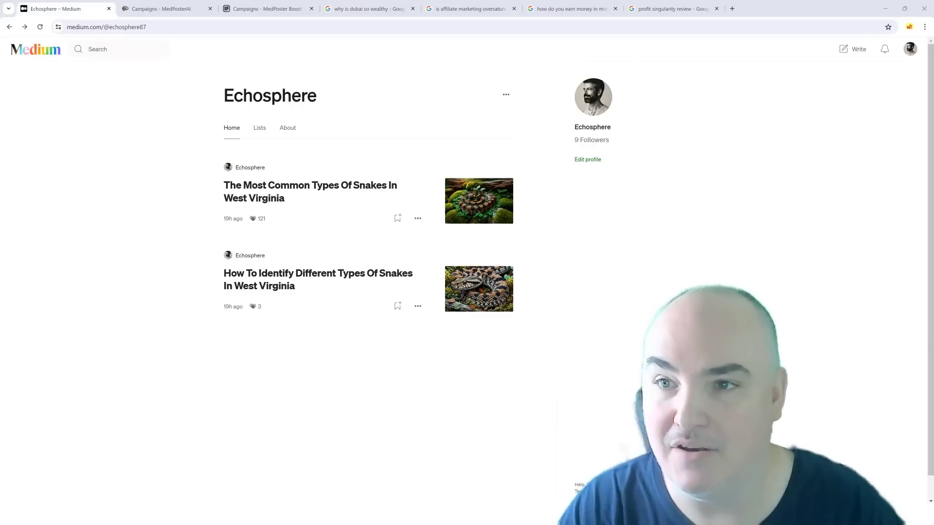
# Step: Review the Google results for Dubai wealth, affiliate marketing, Minecraft money and profit singularity reviews
pyautogui.click(369, 13)
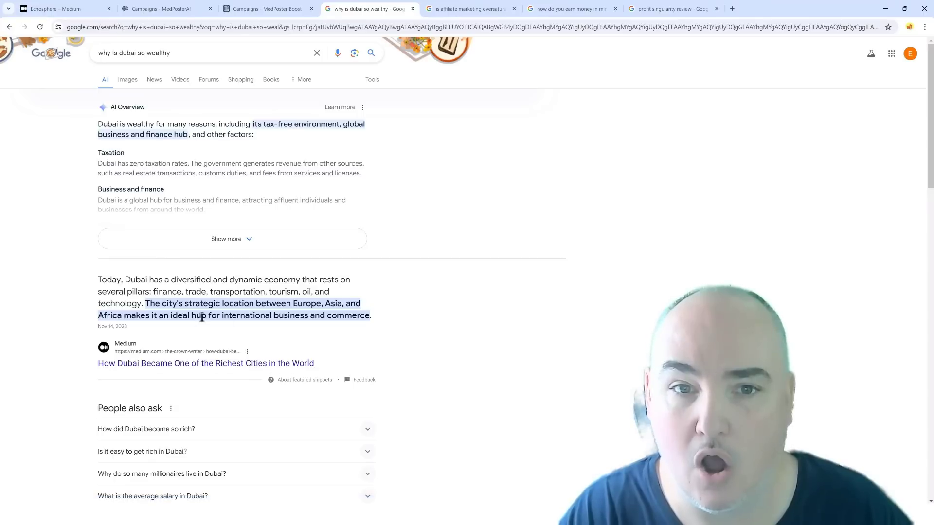
pyautogui.click(478, 13)
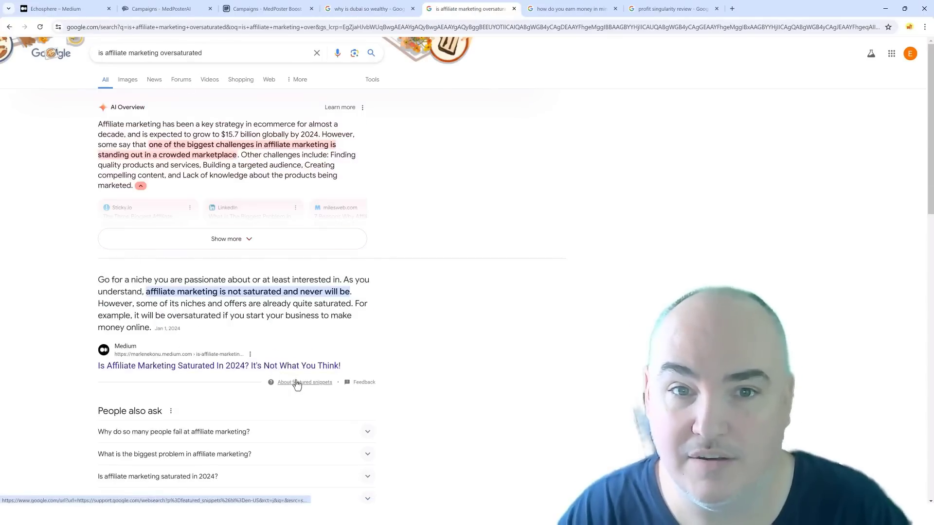
pyautogui.click(564, 12)
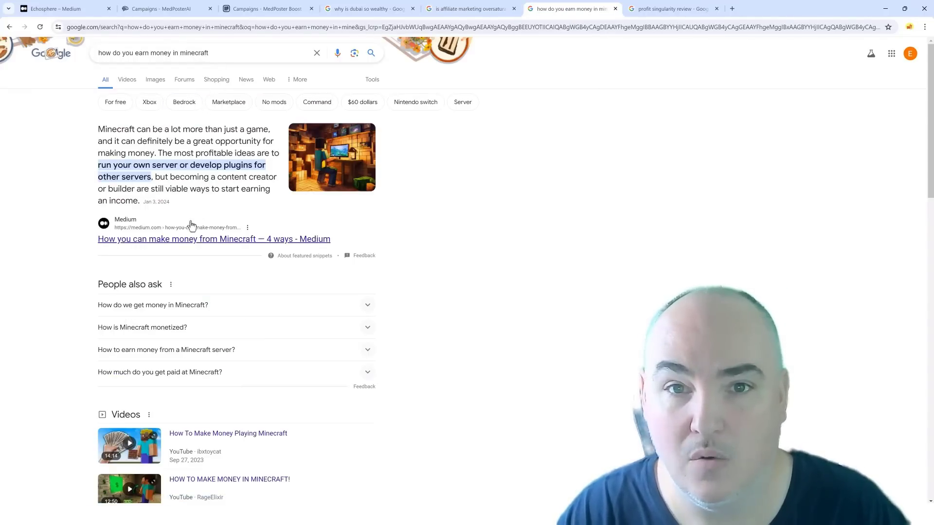
pyautogui.click(668, 9)
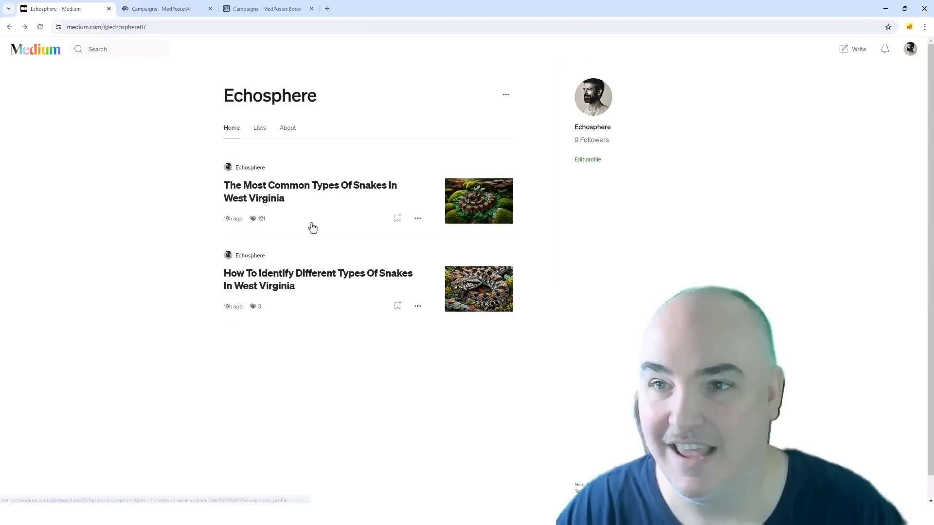
# Step: Open 'The Most Common Types Of Snakes In West Virginia' from the Medium profile
pyautogui.click(269, 192)
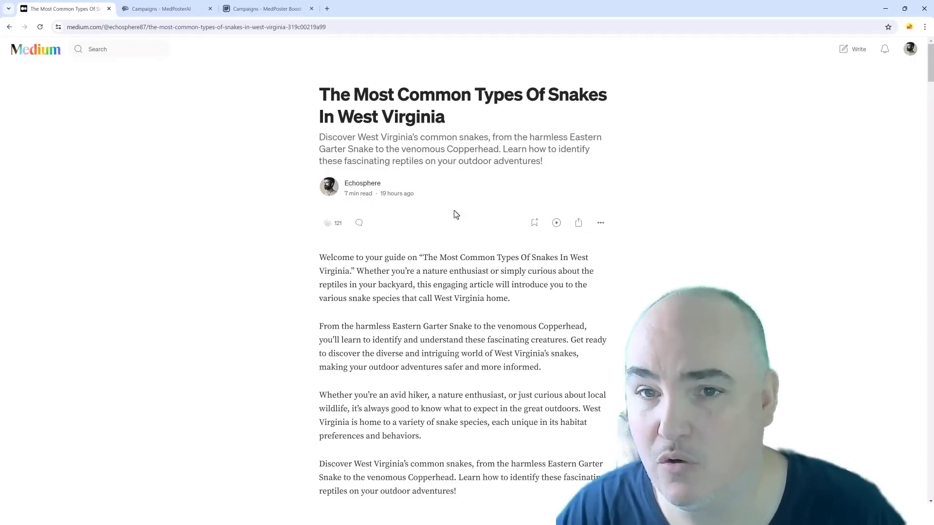
pyautogui.scroll(-2, 454, 210)
pyautogui.scroll(-2, 460, 208)
pyautogui.scroll(-1, 475, 200)
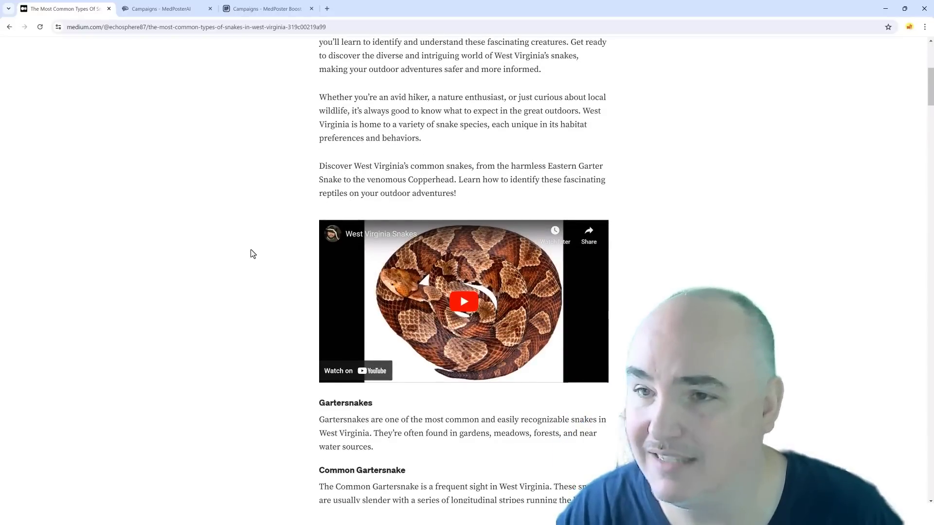
pyautogui.scroll(-1, 262, 273)
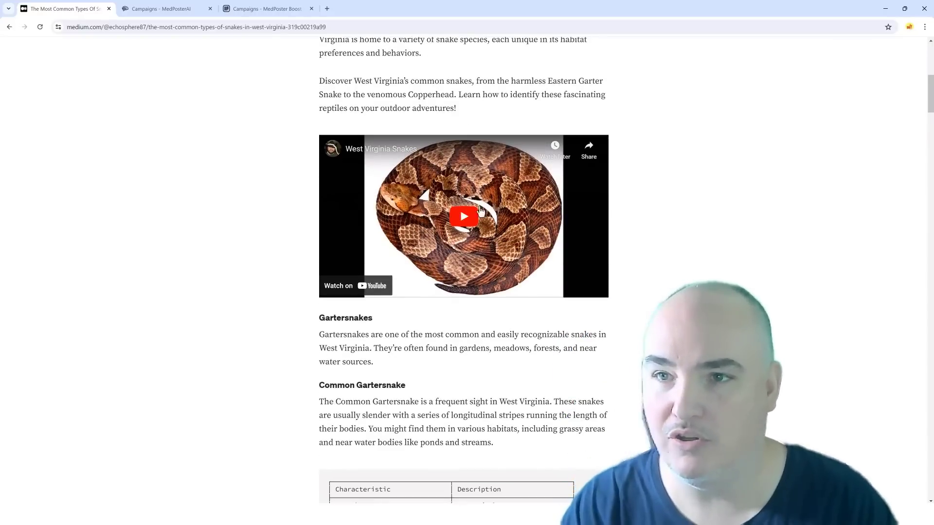
pyautogui.scroll(-1, 438, 262)
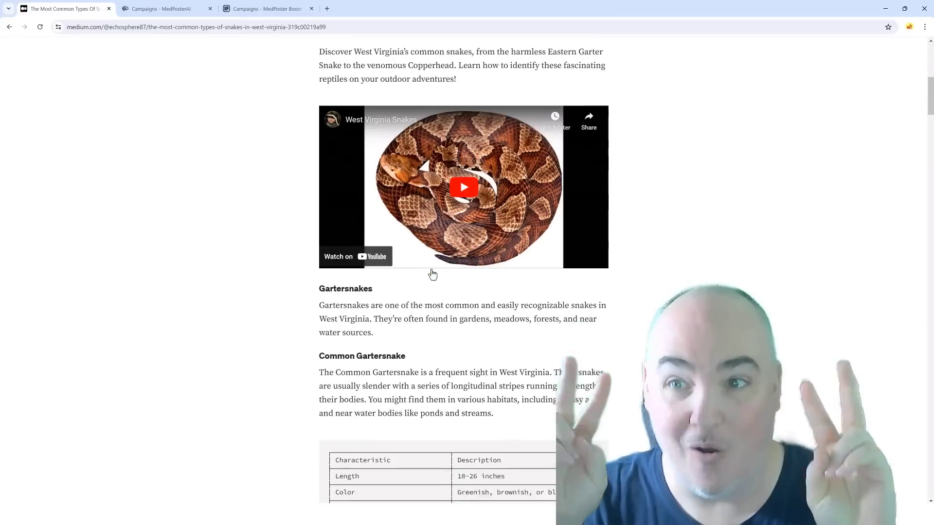
pyautogui.scroll(-4, 434, 268)
pyautogui.scroll(-2, 433, 267)
pyautogui.scroll(-3, 431, 270)
pyautogui.scroll(-4, 416, 289)
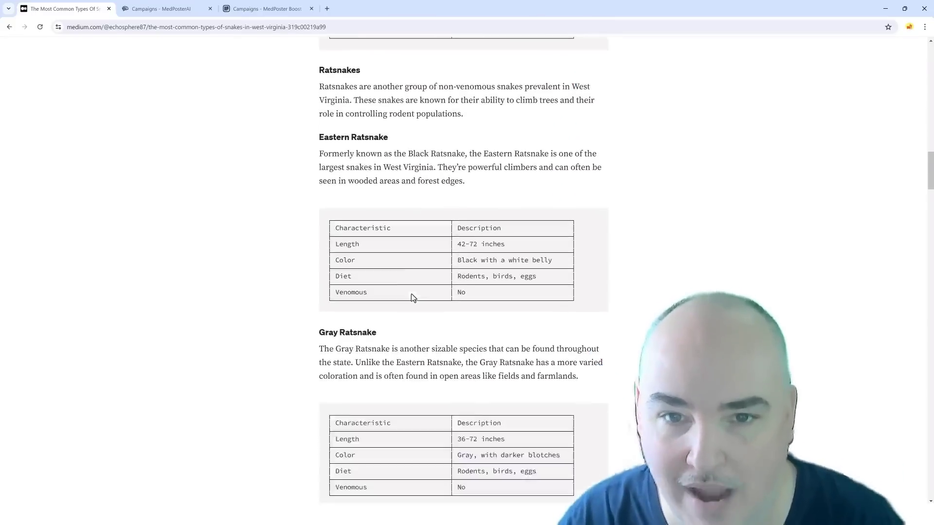
pyautogui.scroll(-4, 411, 294)
pyautogui.scroll(-10, 410, 293)
pyautogui.scroll(-4, 416, 284)
pyautogui.scroll(-3, 428, 252)
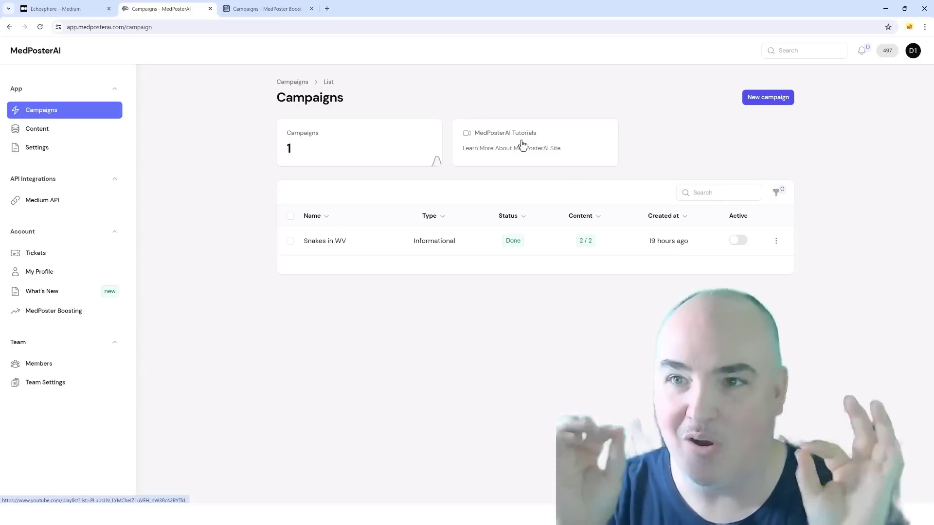
# Step: Create a new campaign with 'Nonvenomous And Venomous Snakes in West Virginia' as name and keyword
pyautogui.click(767, 97)
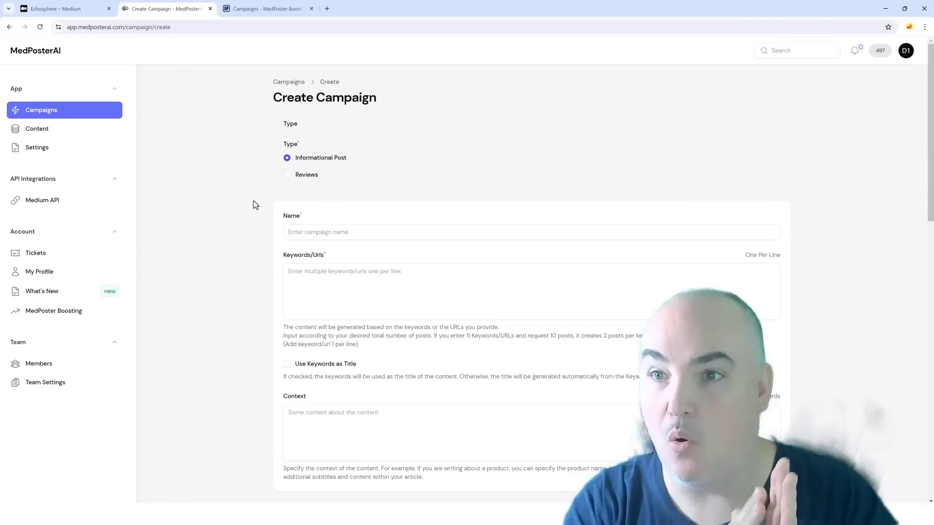
pyautogui.scroll(-2, 250, 207)
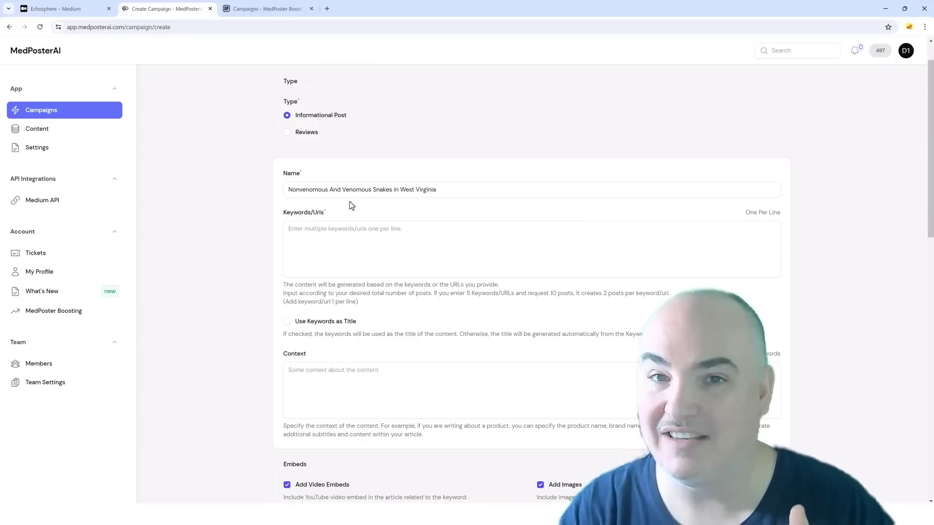
pyautogui.click(307, 231)
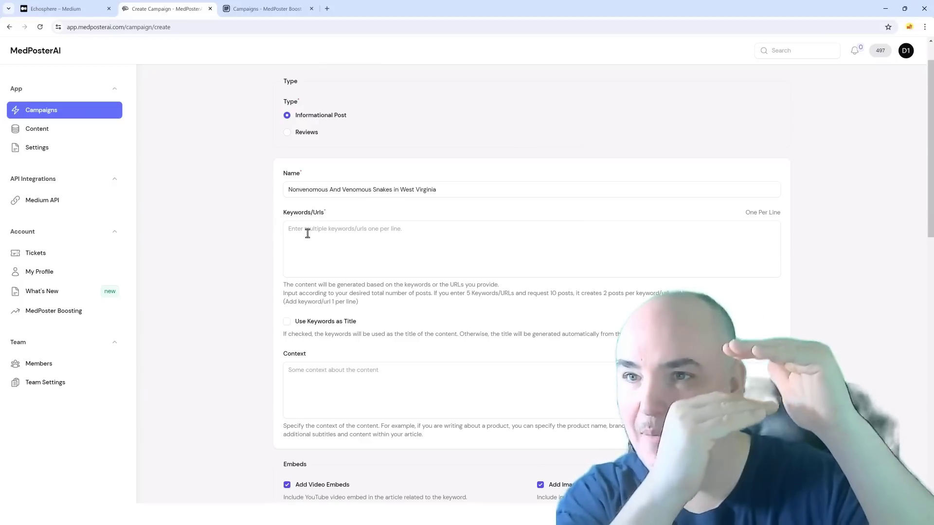
pyautogui.write('Nonvenomous And Venomous Snakes in West Virginia')
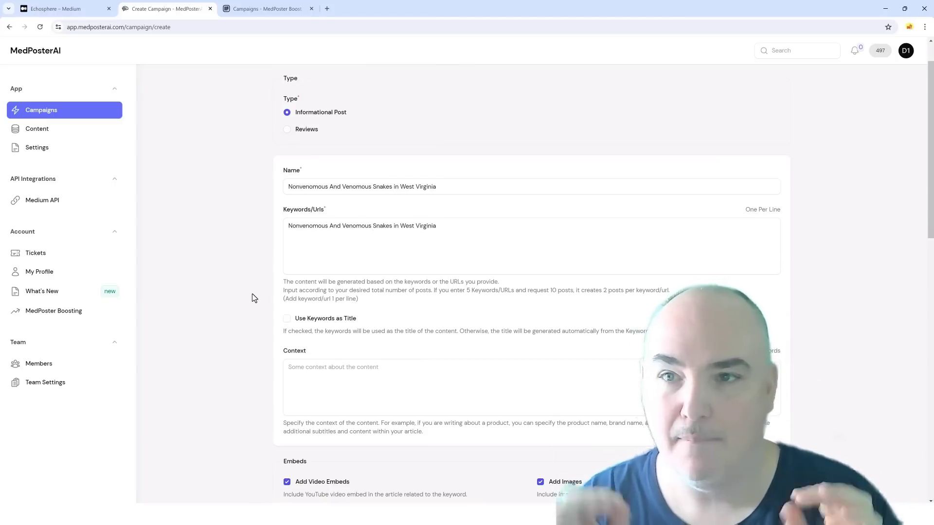
pyautogui.scroll(-2, 251, 293)
pyautogui.scroll(1, 330, 104)
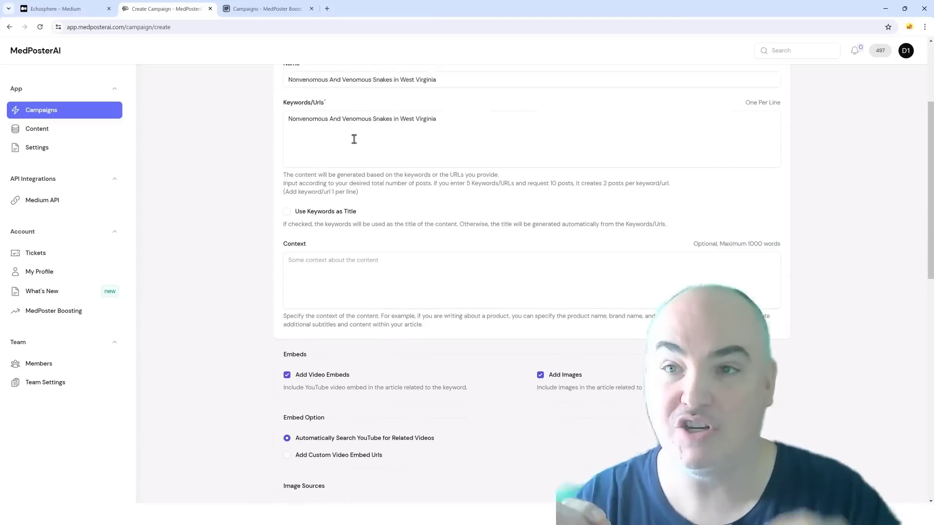
# Step: Use the keyword as title and untick Google Search, Stock and URL-extracted images
pyautogui.moveTo(290, 143); pyautogui.dragTo(429, 143)
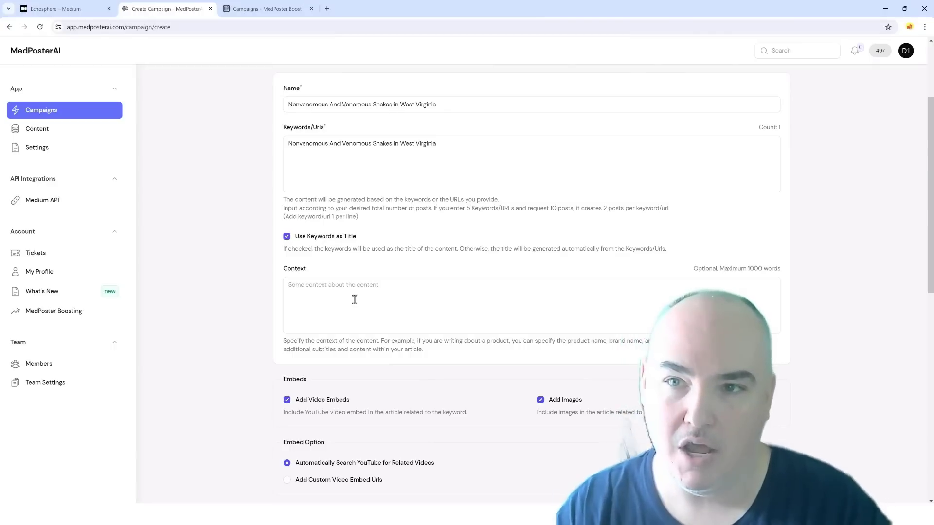
pyautogui.scroll(-4, 218, 314)
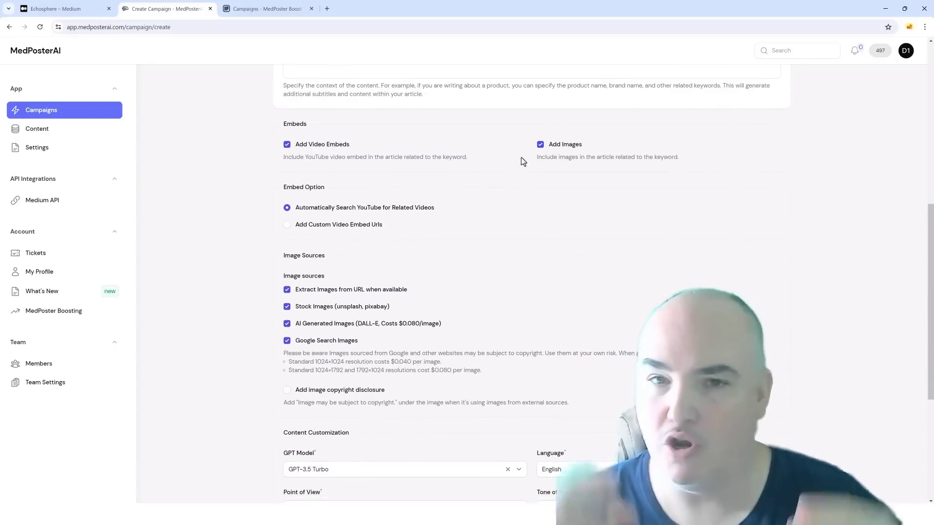
pyautogui.scroll(-2, 269, 208)
pyautogui.scroll(-1, 270, 219)
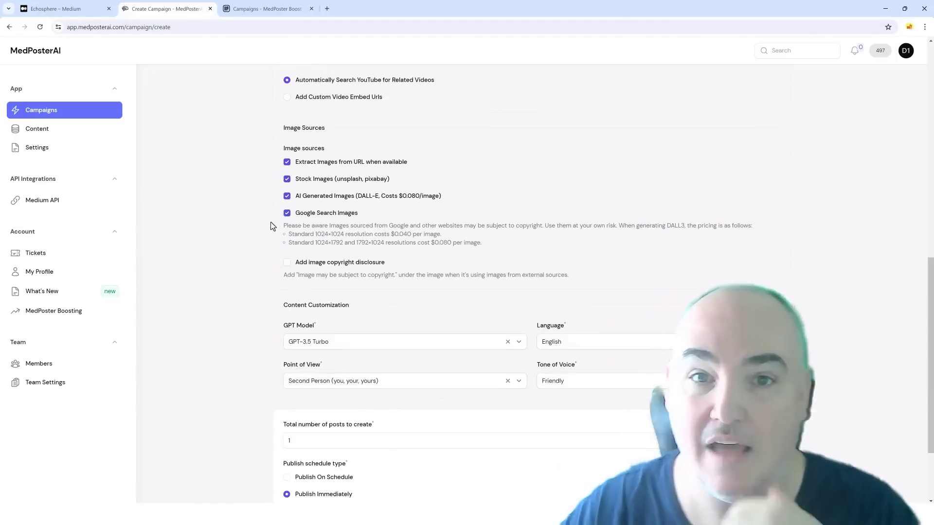
pyautogui.click(287, 213)
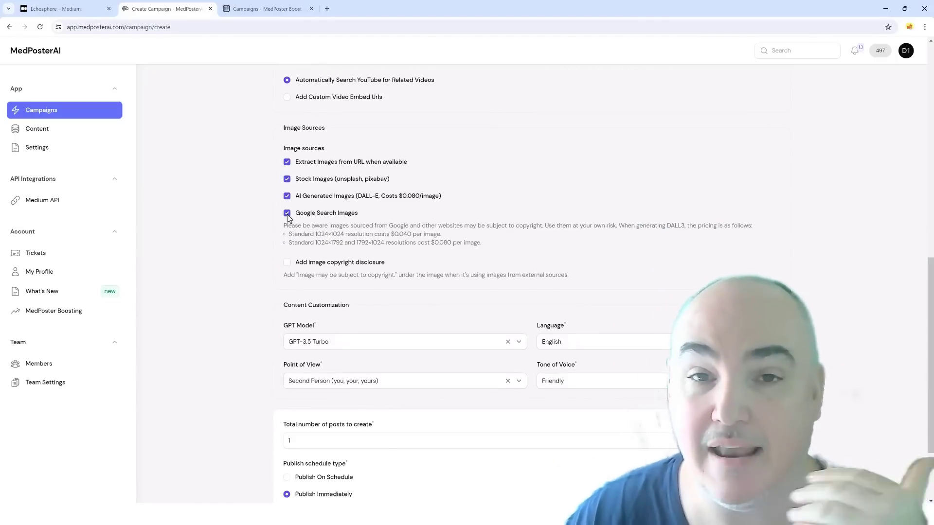
pyautogui.click(287, 178)
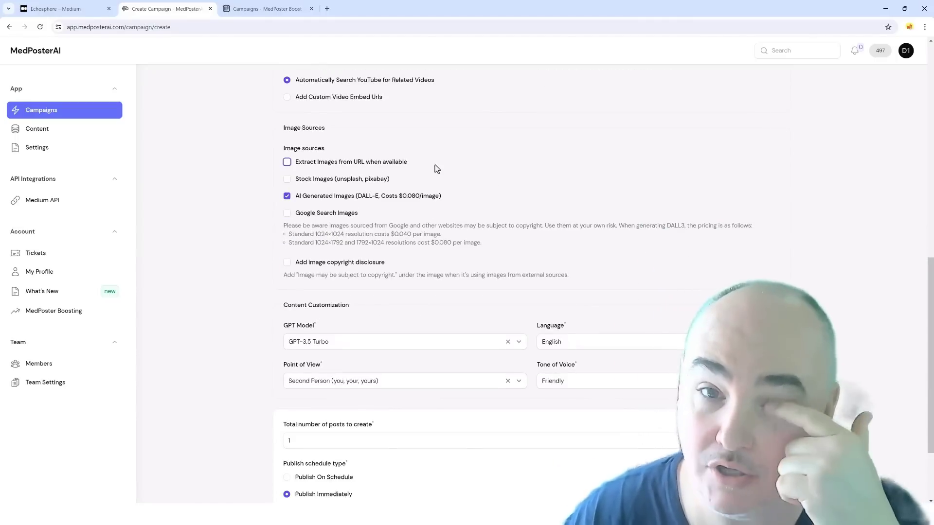
pyautogui.click(286, 162)
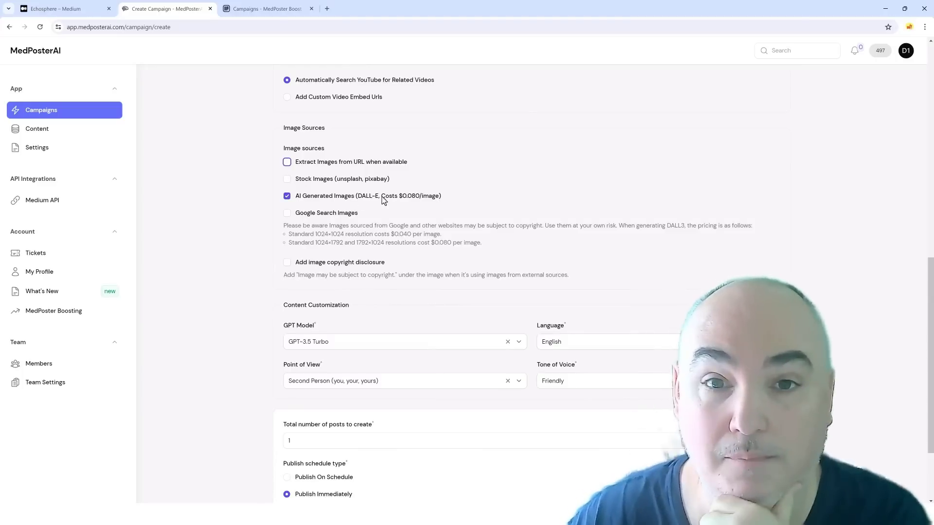
pyautogui.scroll(-3, 261, 249)
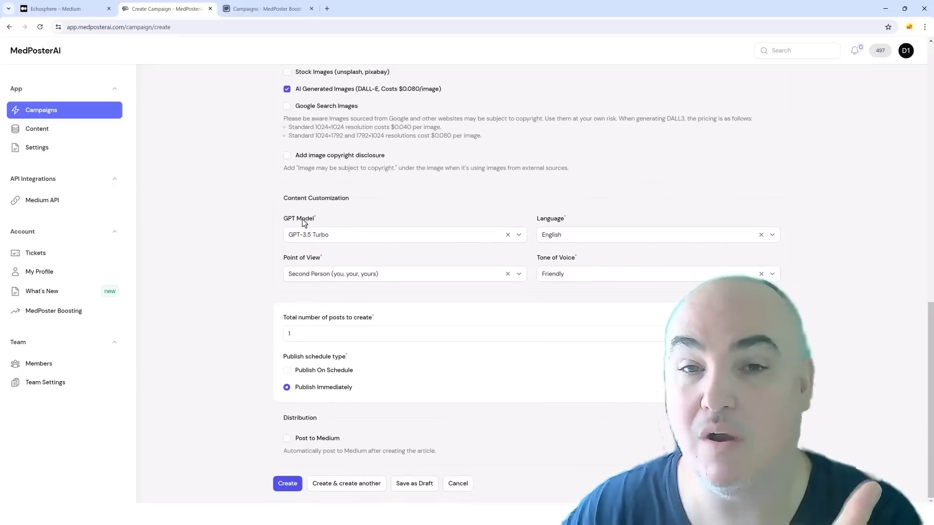
# Step: Choose GPT-4o as the writing model, keeping English as the article language
pyautogui.click(344, 235)
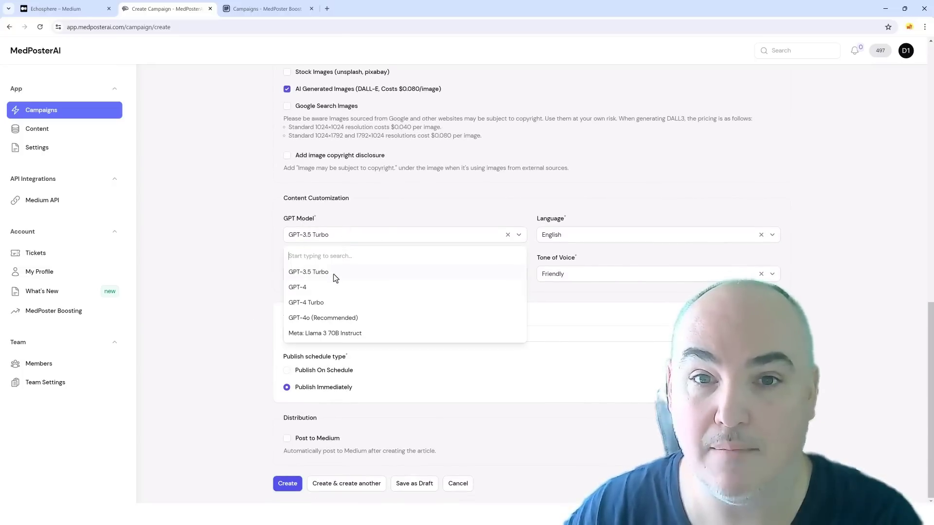
pyautogui.click(336, 321)
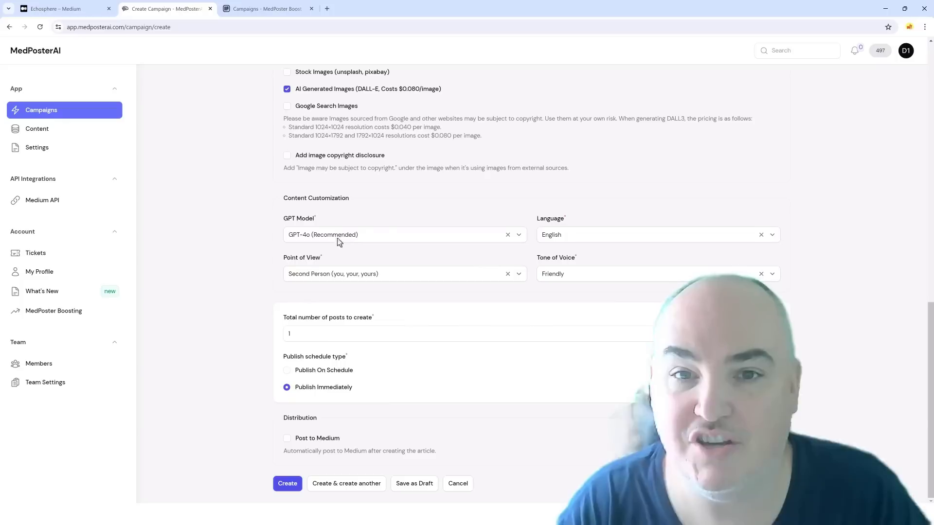
pyautogui.click(568, 237)
pyautogui.moveTo(774, 276); pyautogui.dragTo(774, 314)
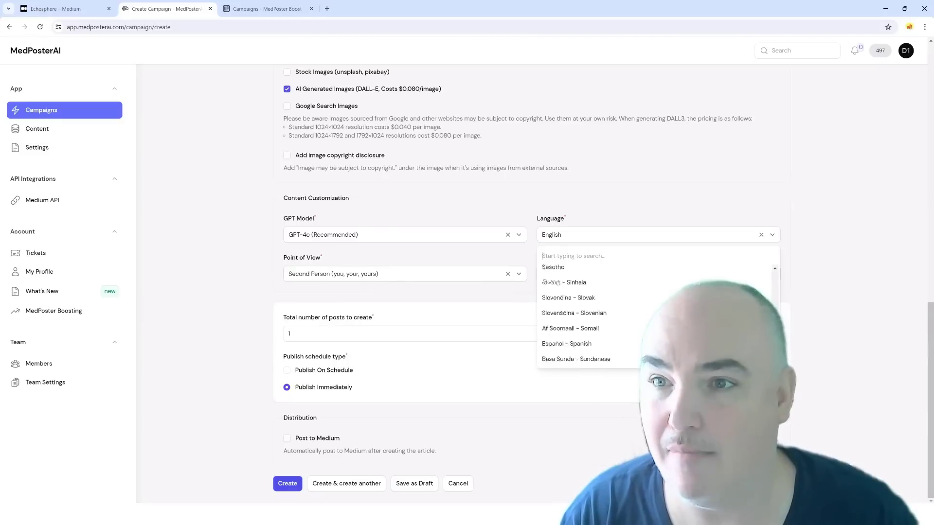
pyautogui.scroll(-5, 657, 313)
pyautogui.click(736, 214)
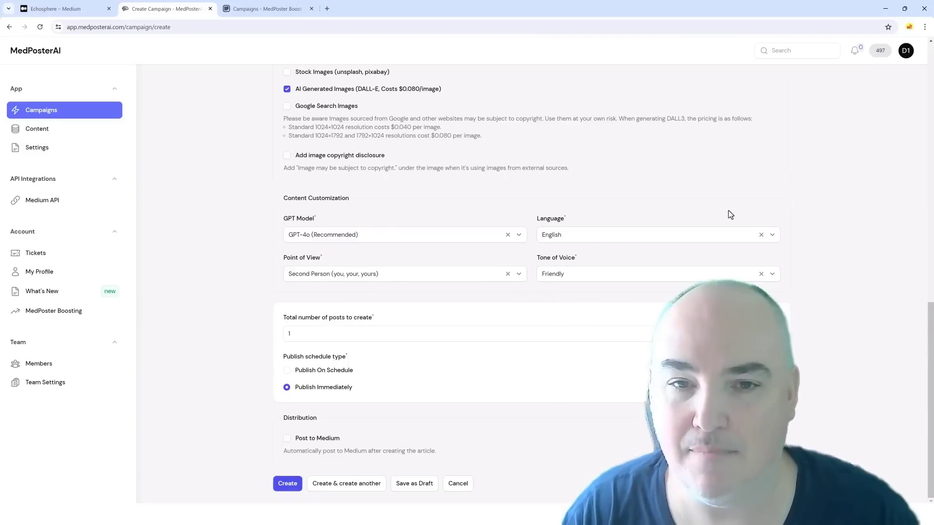
# Step: Set the tone of voice to Conversational and change the post count from 5 to 1
pyautogui.click(570, 273)
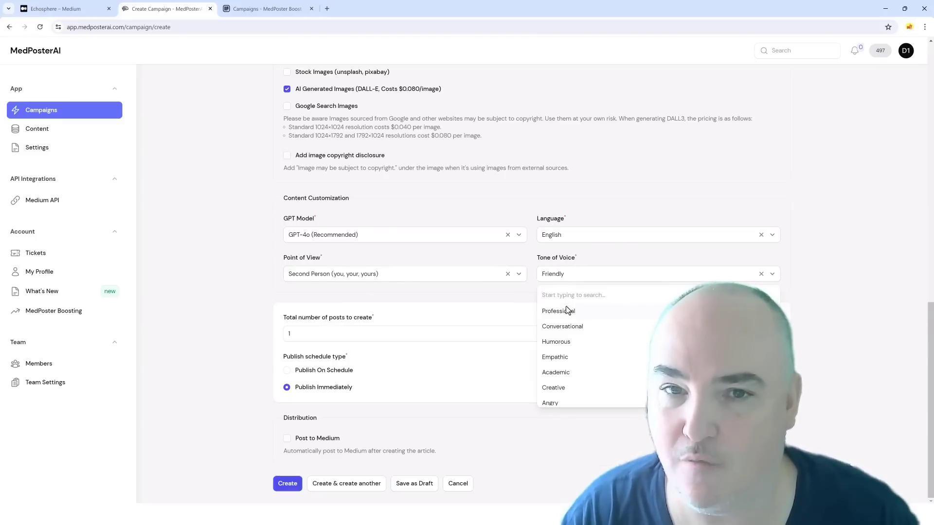
pyautogui.click(562, 326)
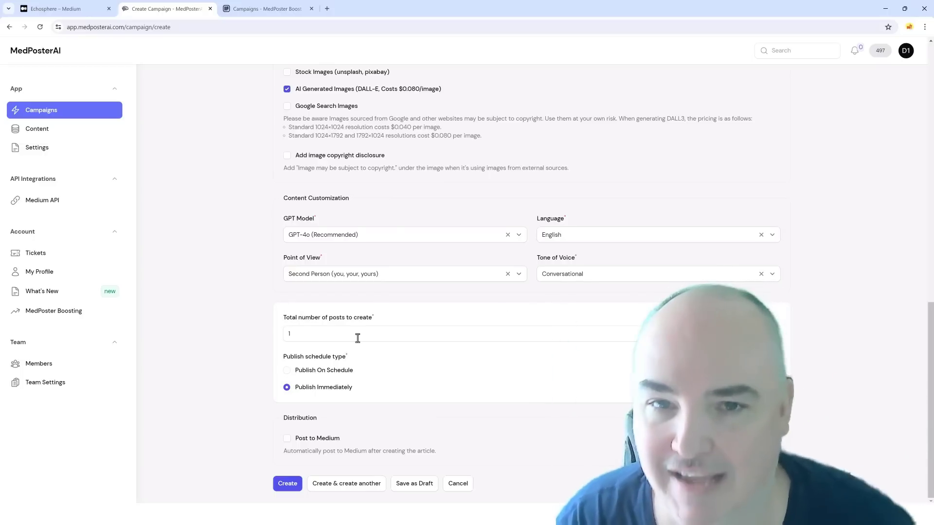
pyautogui.scroll(5, 274, 333)
pyautogui.scroll(3, 274, 332)
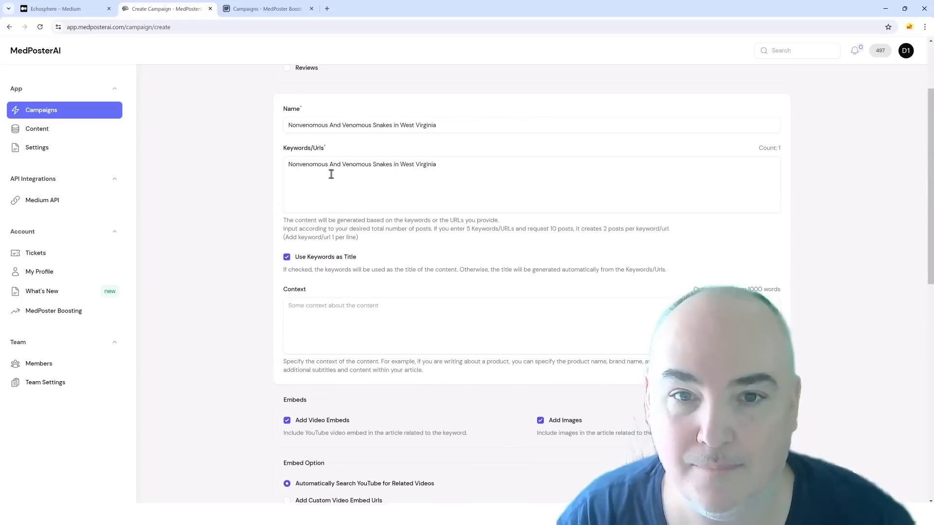
pyautogui.moveTo(305, 165); pyautogui.dragTo(440, 166)
pyautogui.click(238, 317)
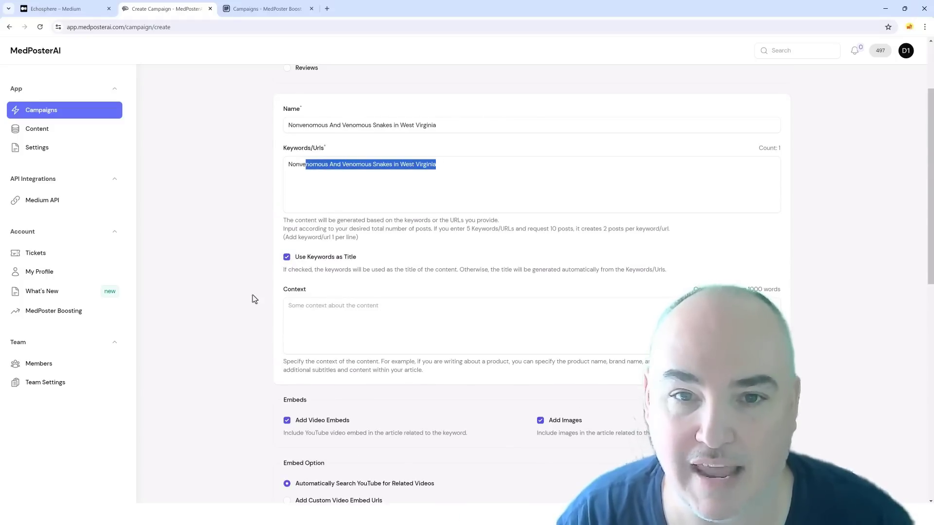
pyautogui.scroll(-2, 238, 318)
pyautogui.scroll(2, 272, 233)
pyautogui.scroll(-5, 253, 321)
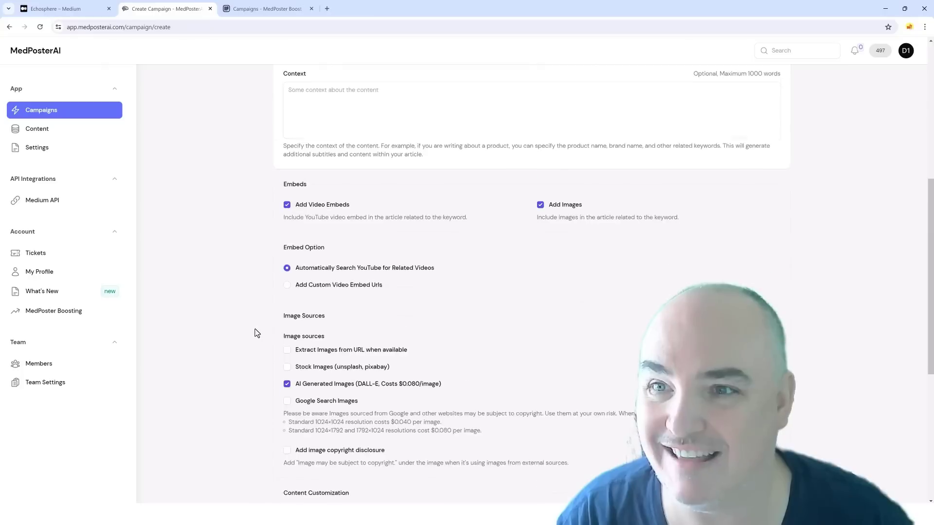
pyautogui.scroll(-5, 259, 324)
pyautogui.scroll(-2, 263, 328)
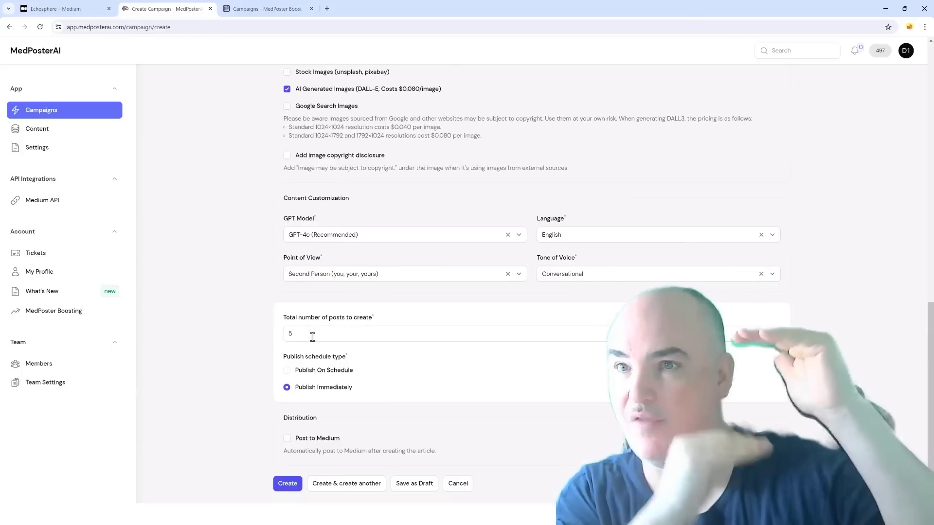
pyautogui.moveTo(302, 333); pyautogui.dragTo(275, 333)
pyautogui.write('1')
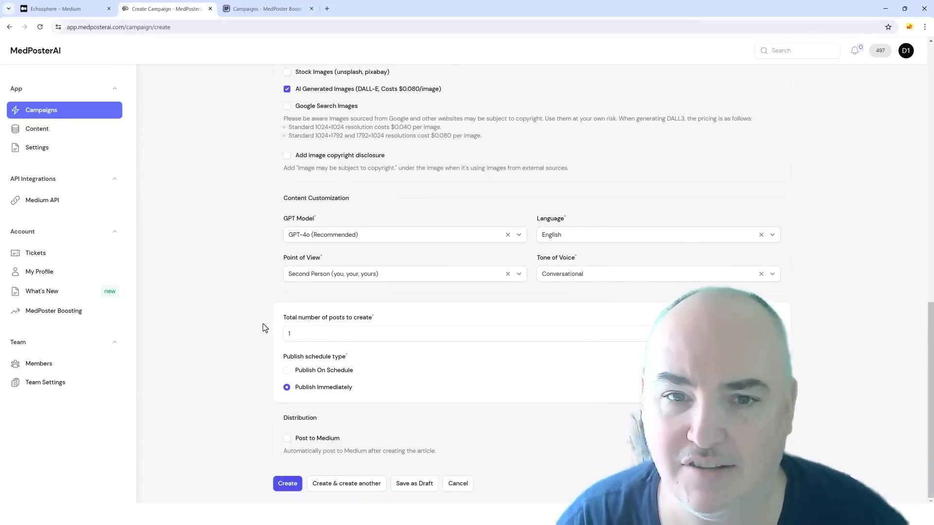
# Step: Publish on a schedule every day, and enable Post to Medium with a chosen Medium site
pyautogui.click(286, 370)
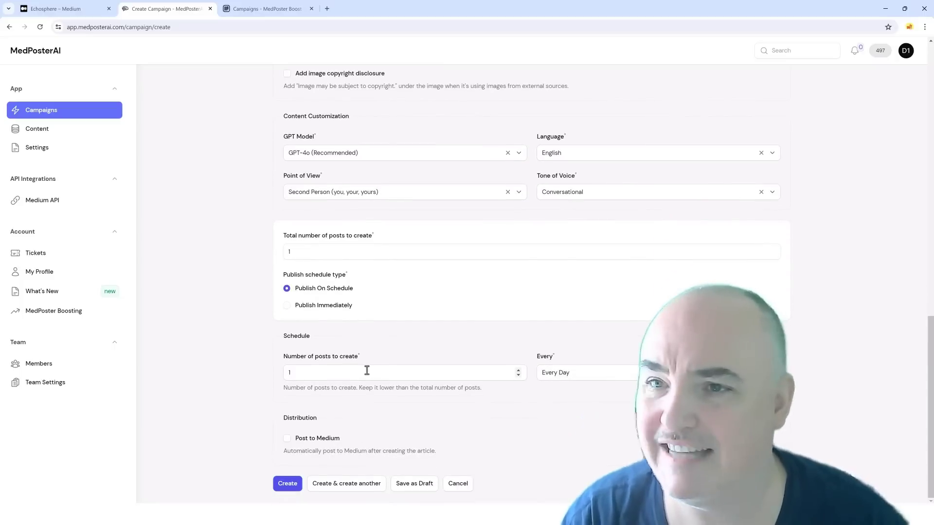
pyautogui.click(569, 373)
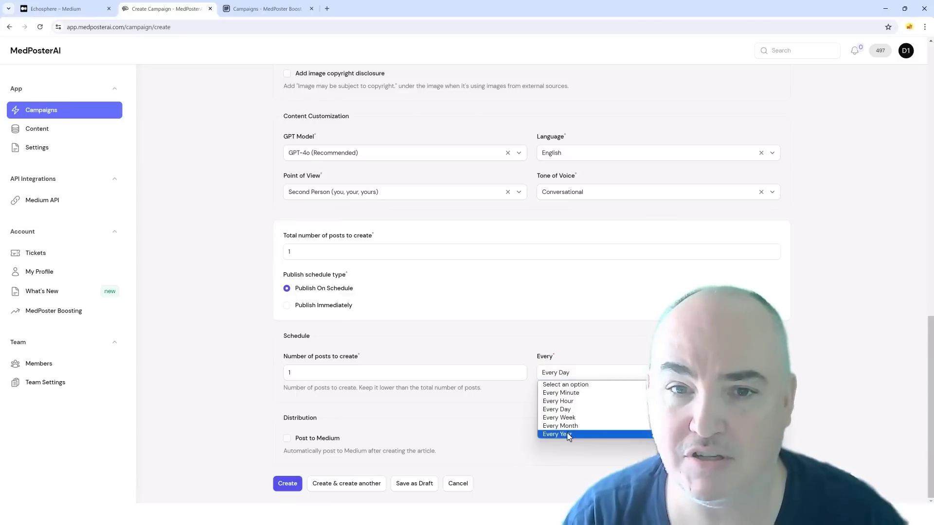
pyautogui.click(267, 368)
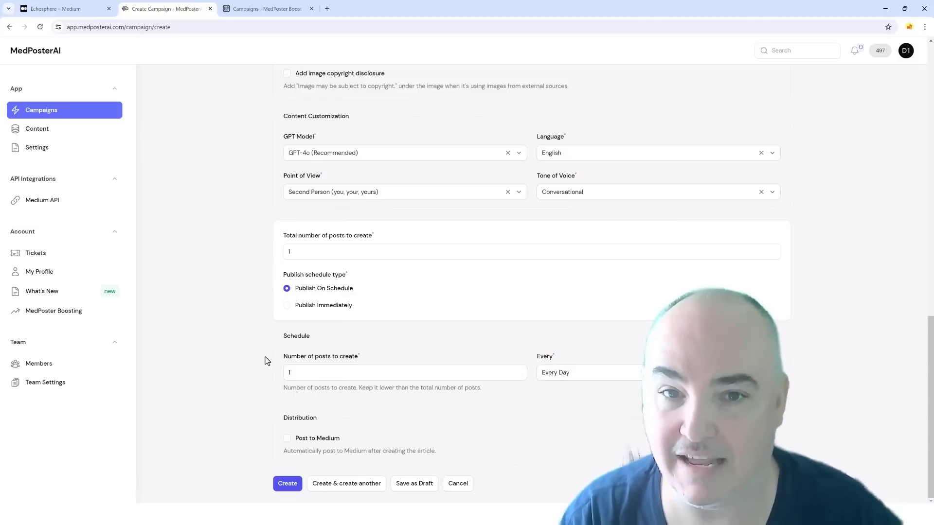
pyautogui.click(288, 440)
pyautogui.scroll(-2, 264, 394)
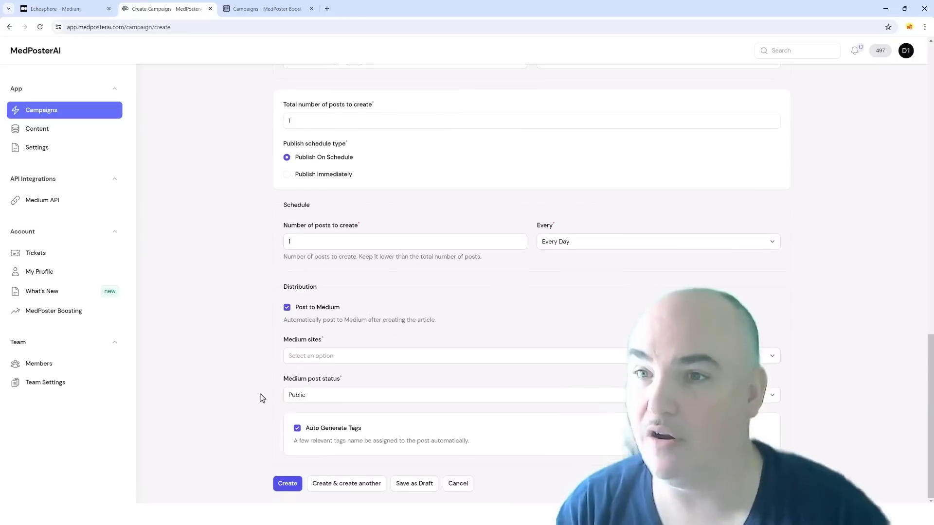
pyautogui.click(310, 356)
pyautogui.click(304, 377)
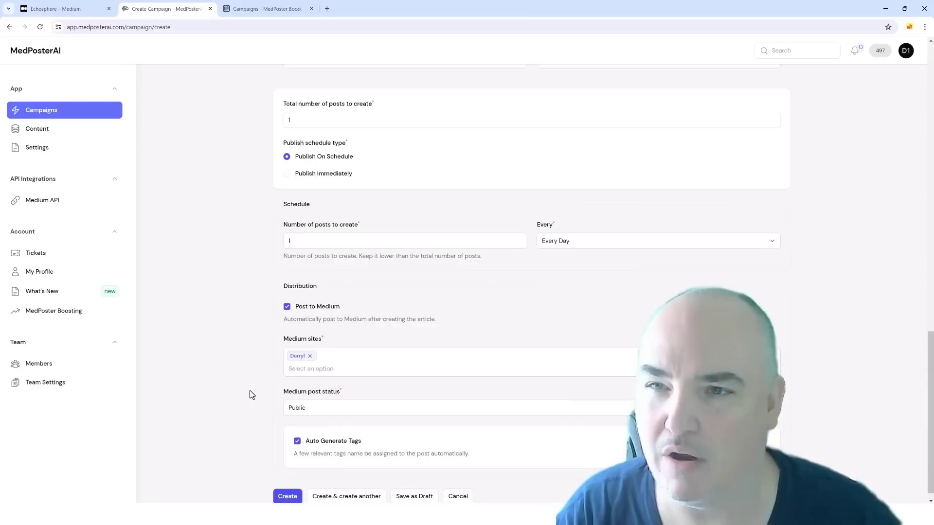
pyautogui.scroll(-1, 250, 391)
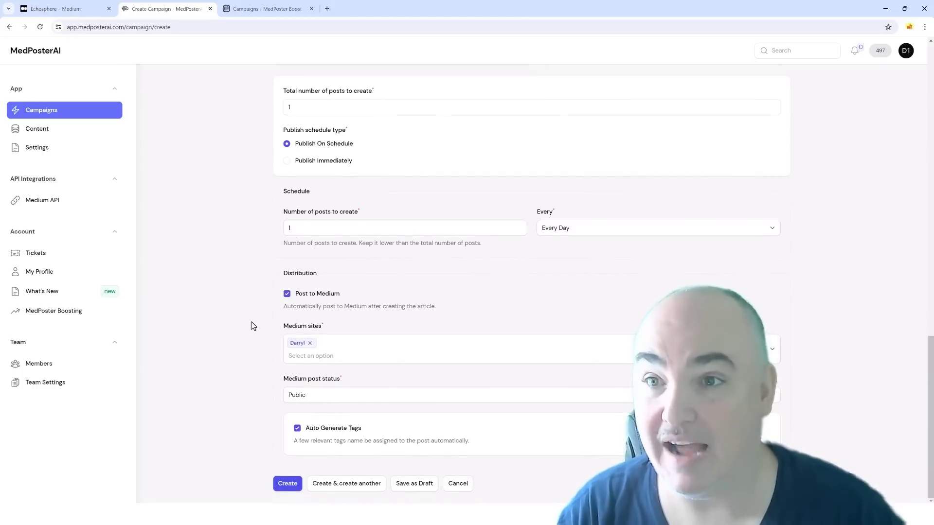
# Step: Turn off automatic posting to Medium and create the campaign
pyautogui.click(286, 294)
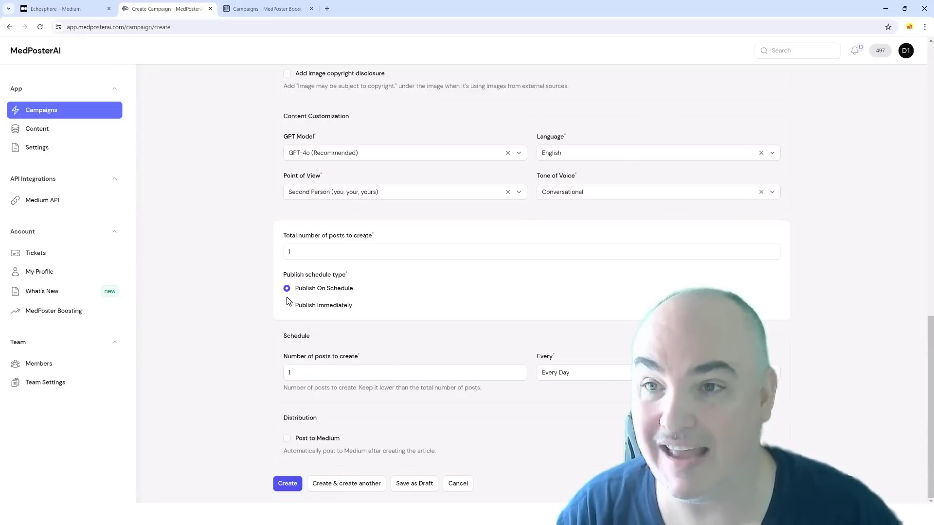
pyautogui.click(288, 484)
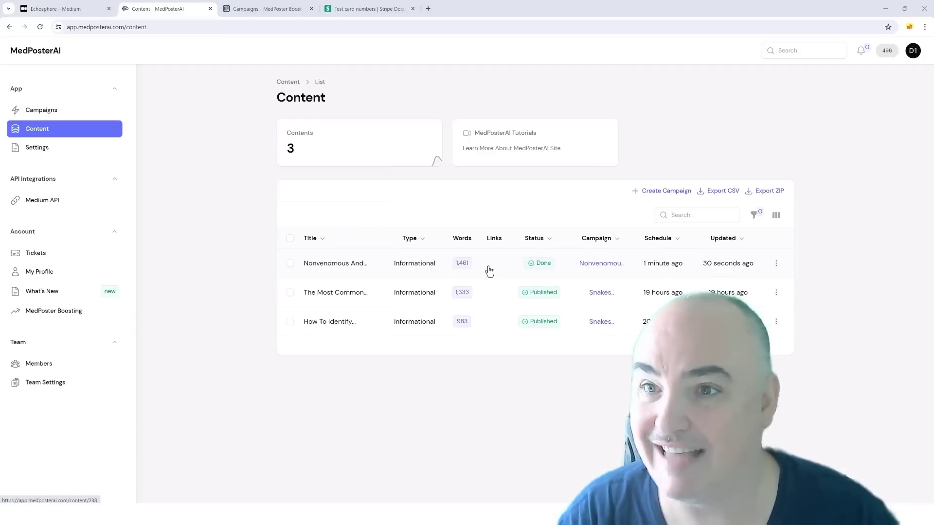
# Step: Open the generated Nonvenomous And Venomous Snakes article from the Content list
pyautogui.click(336, 263)
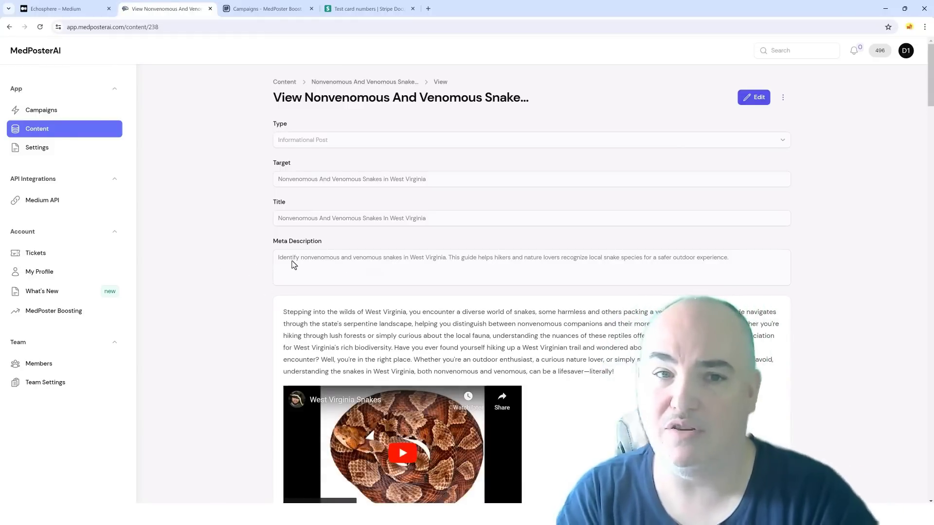
pyautogui.scroll(-3, 399, 316)
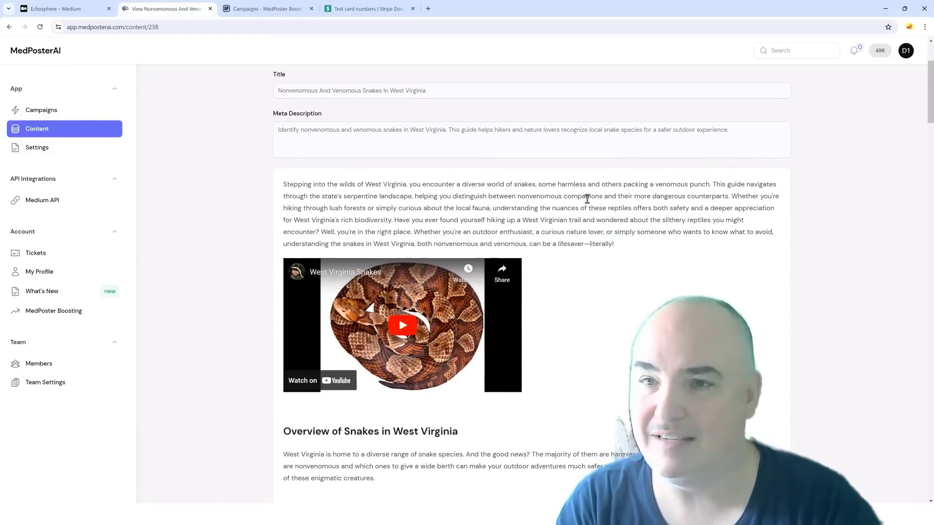
pyautogui.scroll(-3, 447, 219)
pyautogui.scroll(-3, 447, 218)
pyautogui.scroll(-2, 447, 262)
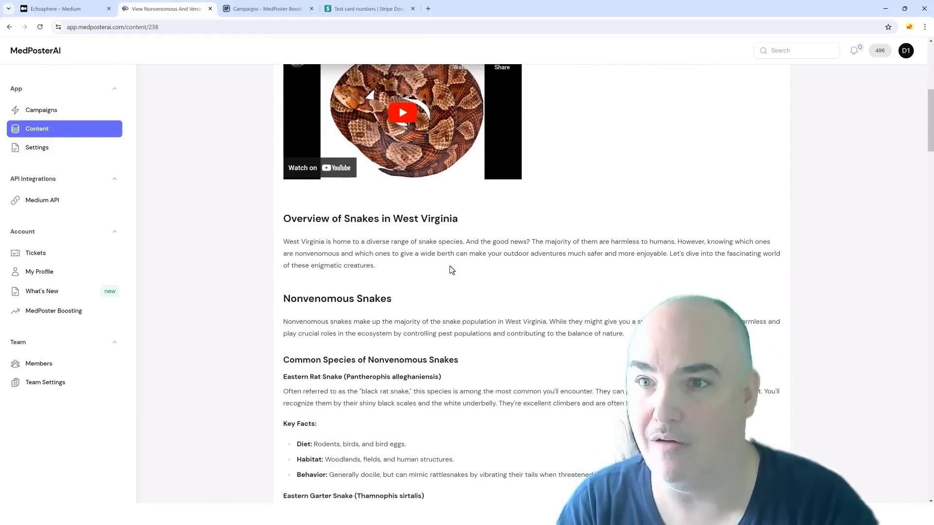
pyautogui.scroll(-4, 394, 241)
pyautogui.scroll(4, 384, 238)
pyautogui.scroll(-3, 384, 239)
pyautogui.scroll(-3, 408, 249)
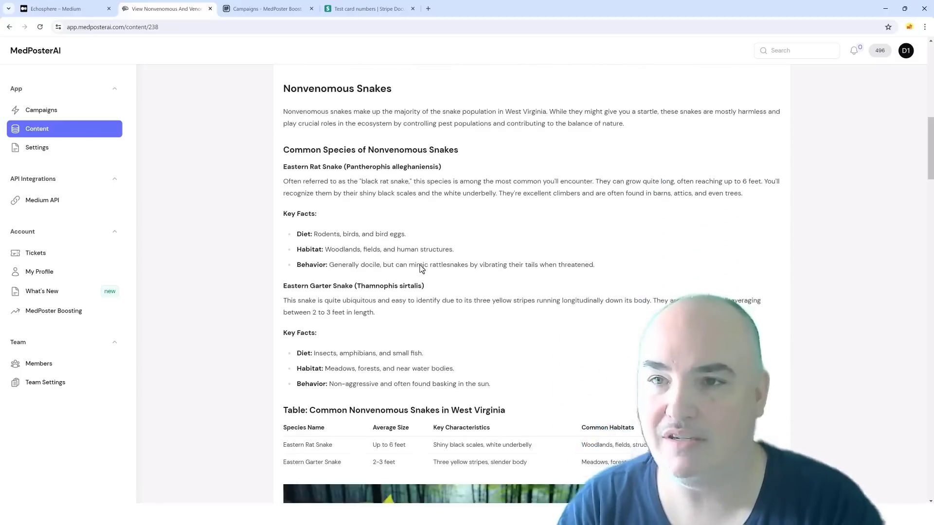
pyautogui.scroll(-3, 438, 256)
pyautogui.scroll(-3, 462, 275)
pyautogui.scroll(-3, 463, 275)
pyautogui.scroll(-3, 465, 294)
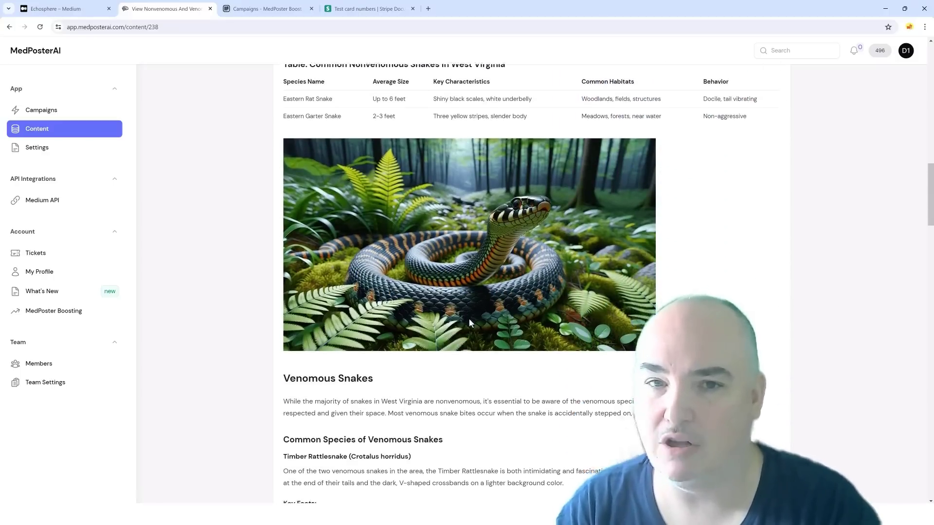
pyautogui.scroll(-3, 469, 318)
pyautogui.scroll(-2, 470, 315)
pyautogui.scroll(-4, 470, 312)
pyautogui.scroll(-2, 470, 312)
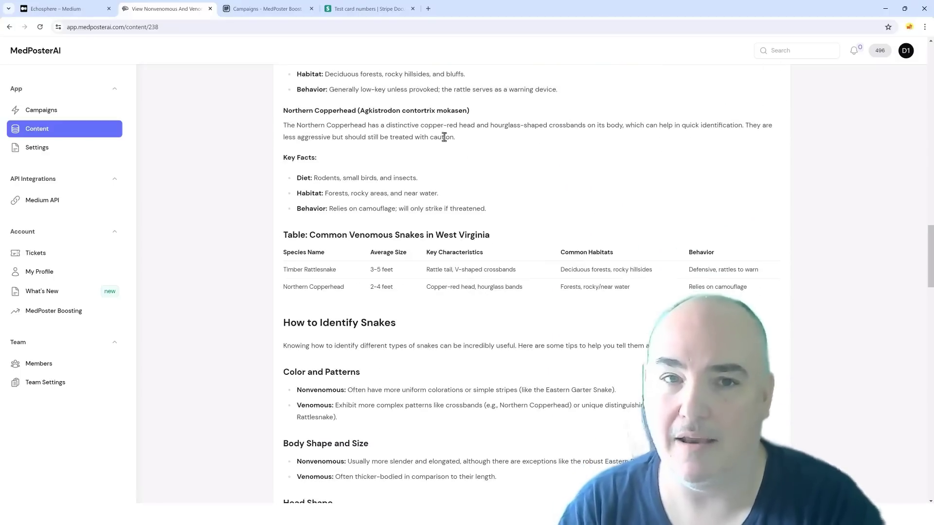
pyautogui.scroll(-1, 467, 303)
pyautogui.scroll(-4, 463, 293)
pyautogui.scroll(-5, 463, 292)
pyautogui.scroll(-5, 463, 299)
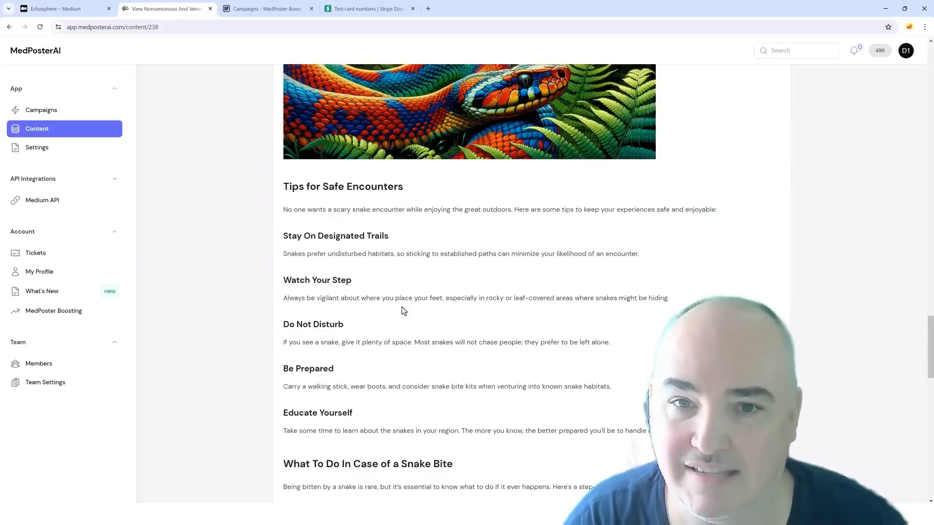
pyautogui.scroll(-6, 468, 313)
pyautogui.scroll(-2, 565, 326)
pyautogui.scroll(6, 566, 326)
pyautogui.scroll(6, 540, 307)
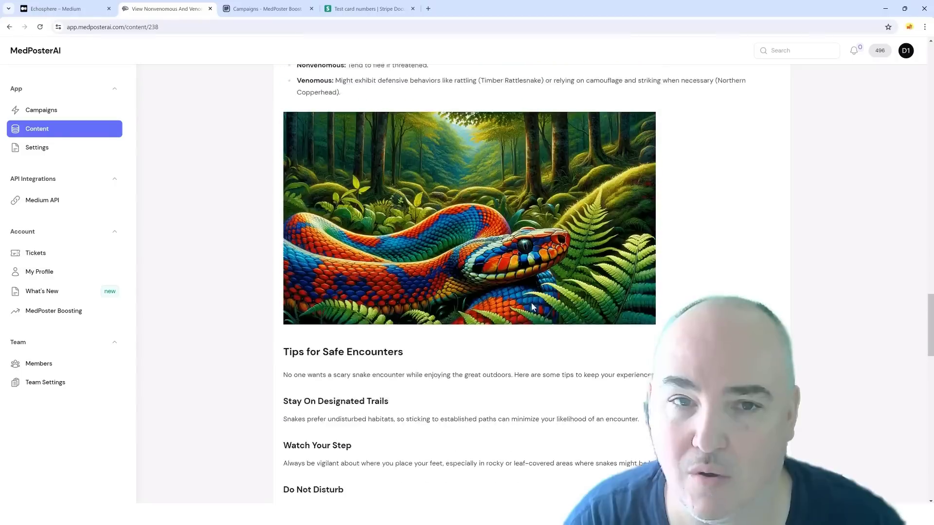
pyautogui.scroll(5, 532, 304)
pyautogui.scroll(4, 528, 307)
pyautogui.scroll(1, 528, 307)
pyautogui.scroll(6, 511, 307)
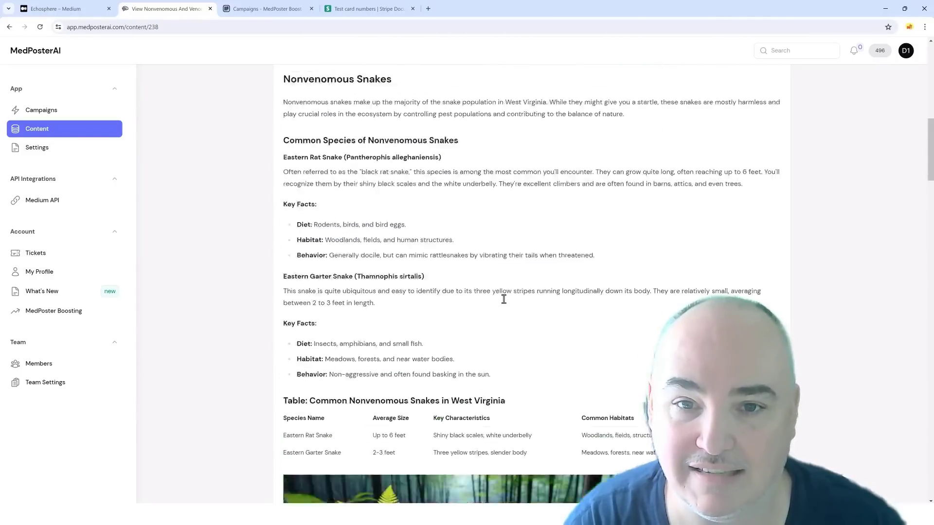
pyautogui.scroll(6, 507, 310)
pyautogui.scroll(2, 507, 312)
pyautogui.scroll(4, 507, 312)
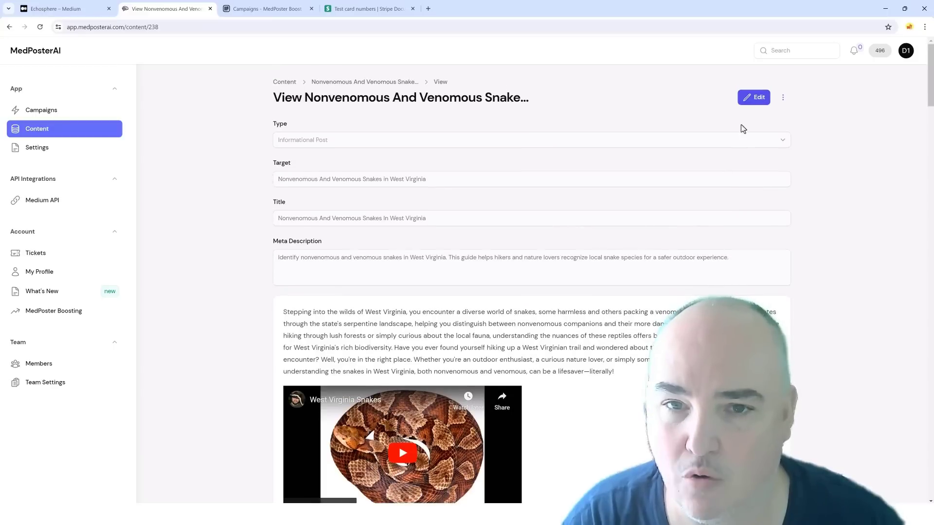
# Step: Delete the redundant intro sentence, split the intro before 'Whether you're hiking', and save
pyautogui.click(757, 101)
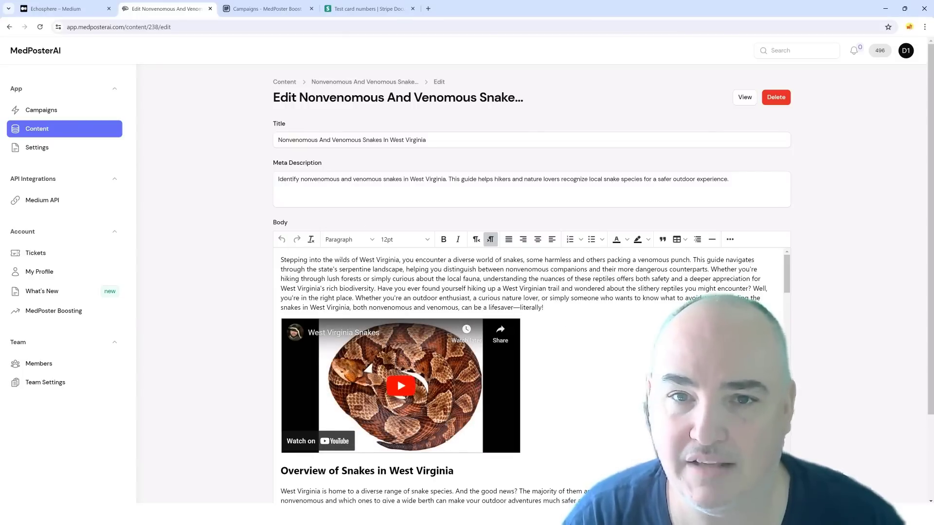
pyautogui.moveTo(356, 298); pyautogui.dragTo(542, 308)
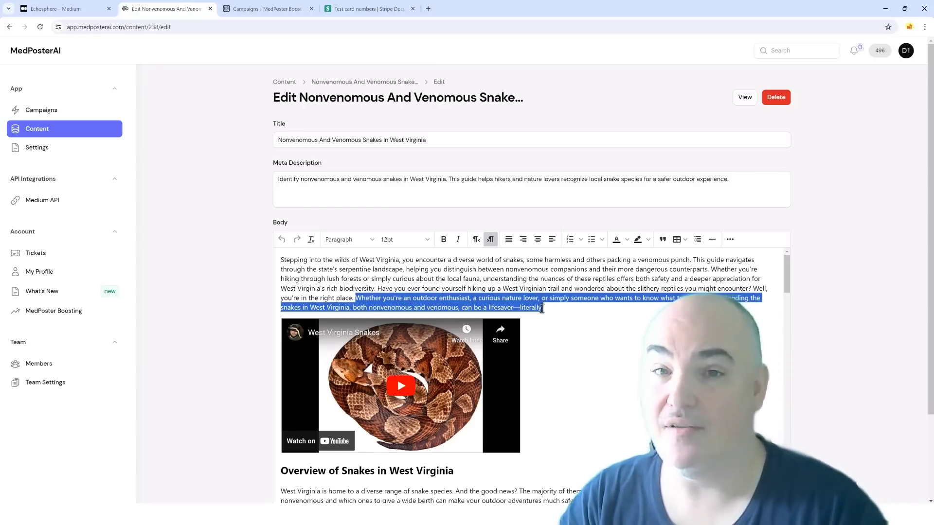
pyautogui.press('Delete')
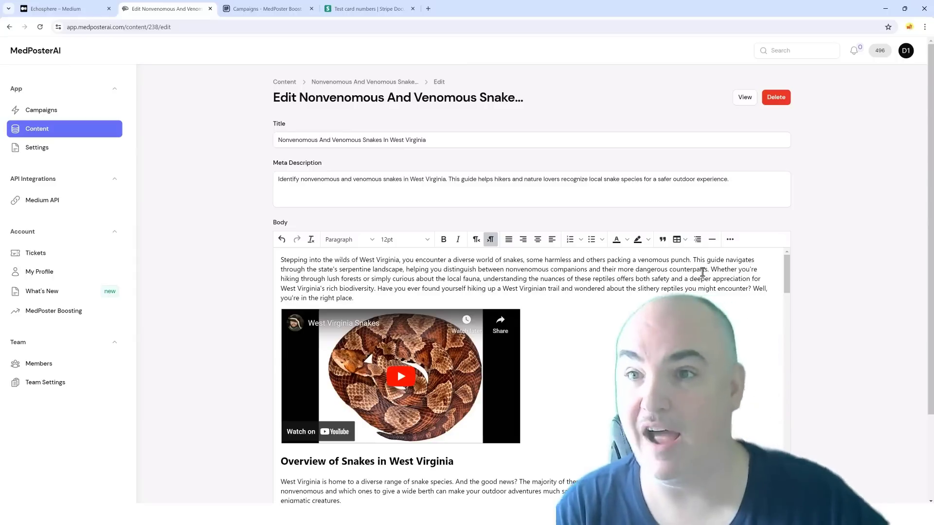
pyautogui.click(710, 268)
pyautogui.press('Return')
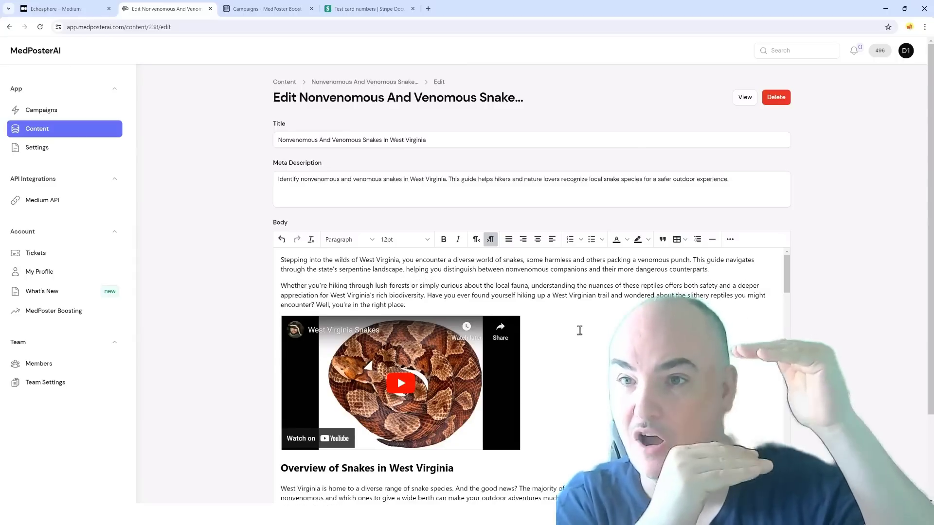
pyautogui.scroll(-5, 580, 331)
pyautogui.scroll(-2, 580, 331)
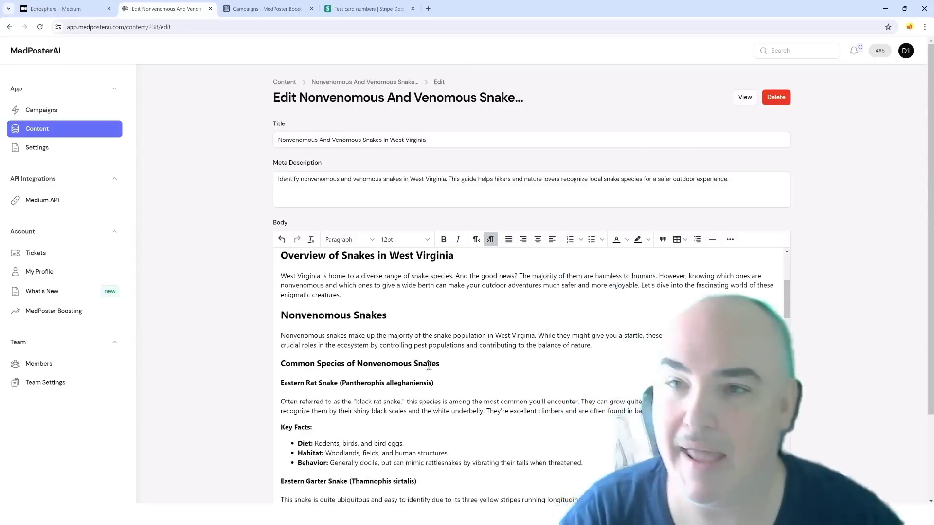
pyautogui.scroll(-5, 430, 365)
pyautogui.scroll(-4, 429, 365)
pyautogui.scroll(5, 452, 365)
pyautogui.scroll(6, 507, 365)
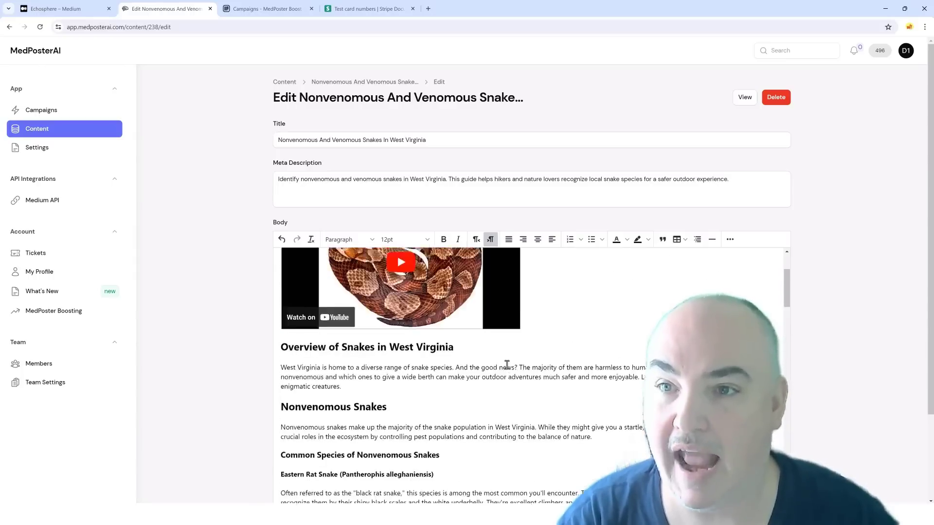
pyautogui.scroll(5, 507, 365)
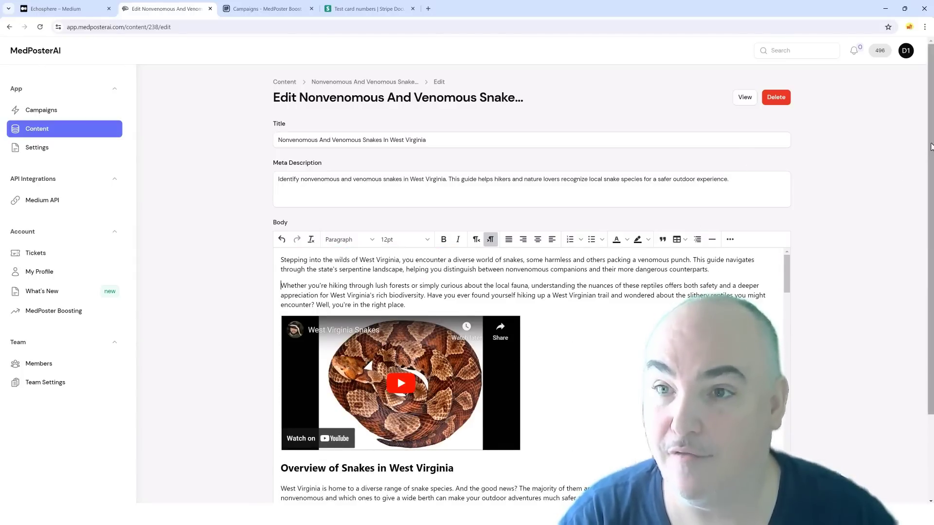
pyautogui.scroll(-4, 511, 328)
pyautogui.click(307, 484)
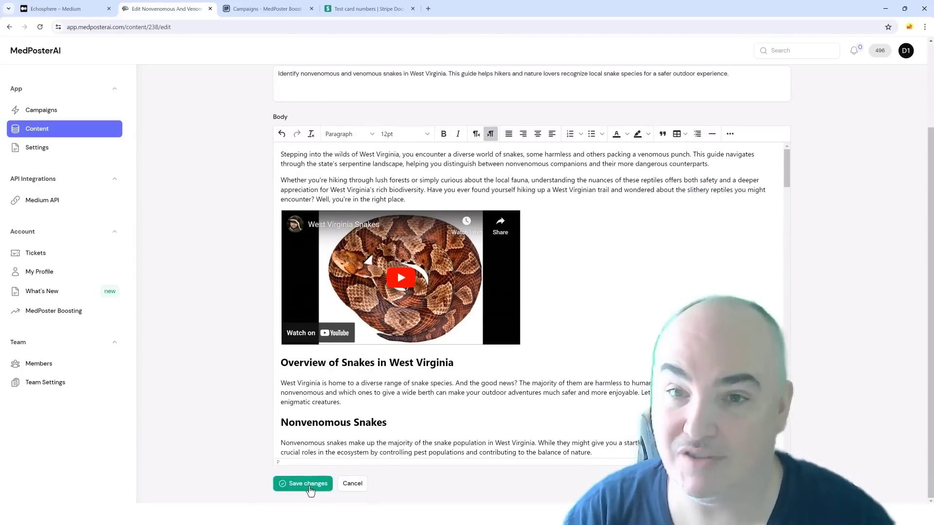
pyautogui.scroll(2, 730, 292)
pyautogui.scroll(3, 857, 171)
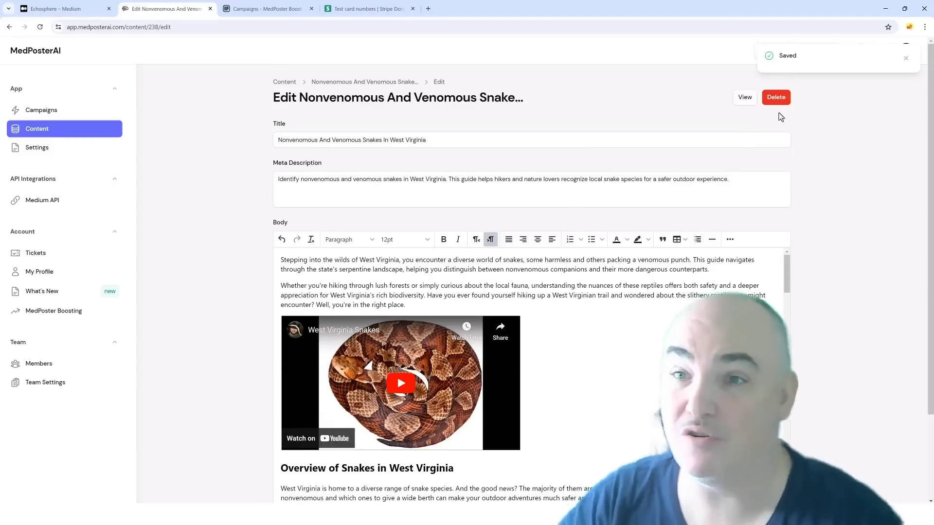
# Step: Publish the article publicly to the chosen Medium site via Medium Publish
pyautogui.click(743, 97)
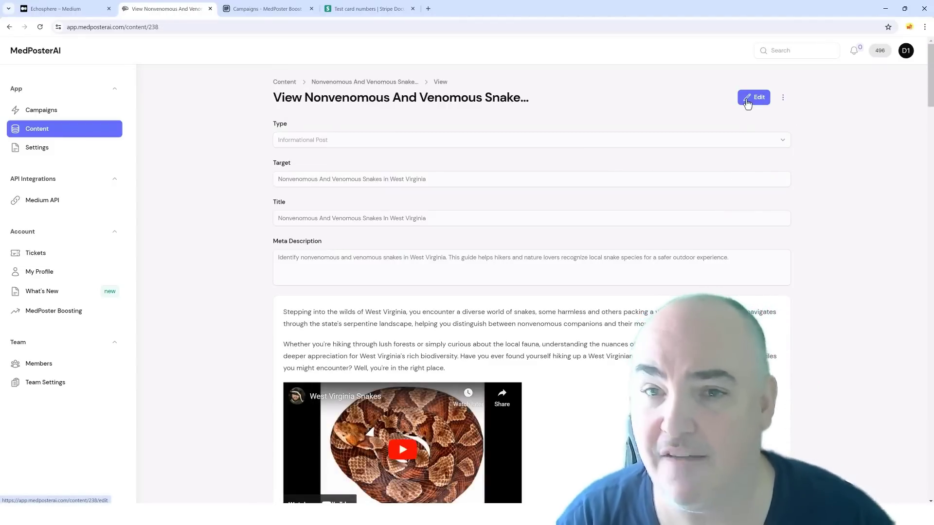
pyautogui.click(782, 97)
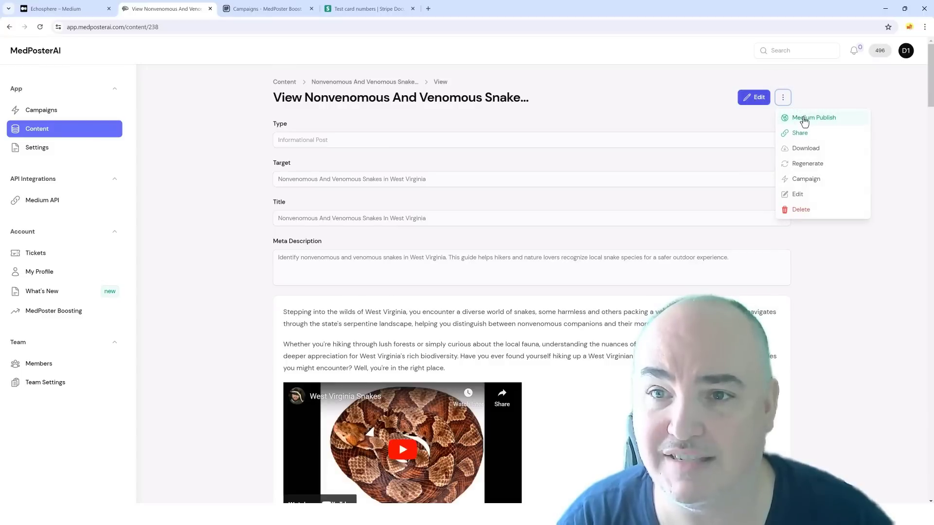
pyautogui.click(805, 119)
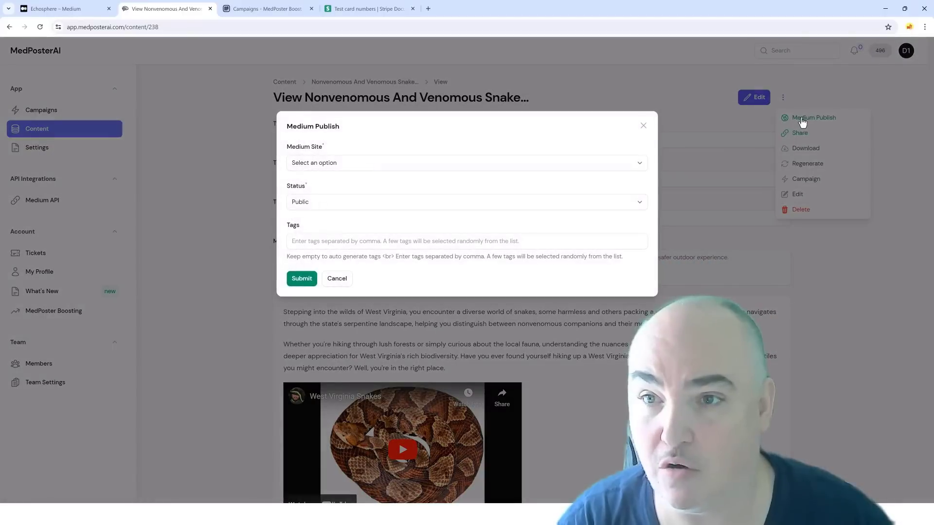
pyautogui.click(341, 163)
pyautogui.click(314, 183)
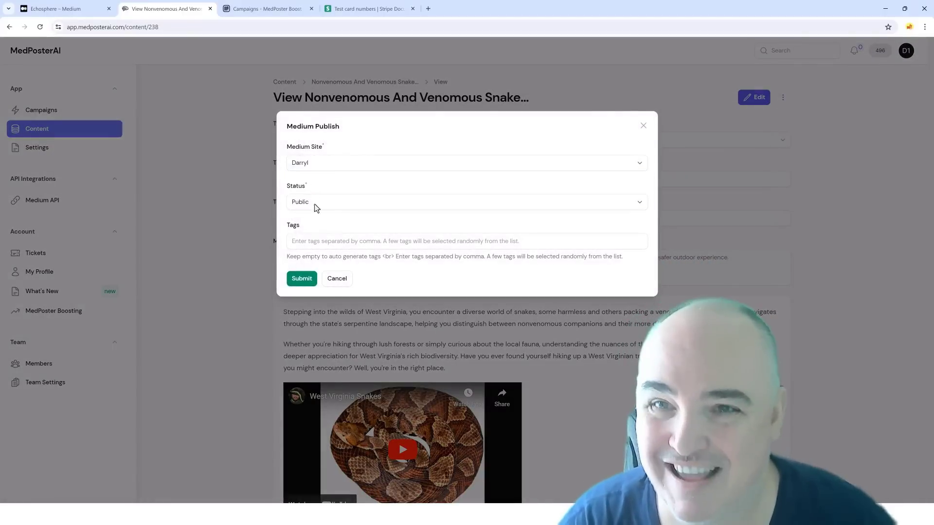
pyautogui.click(301, 279)
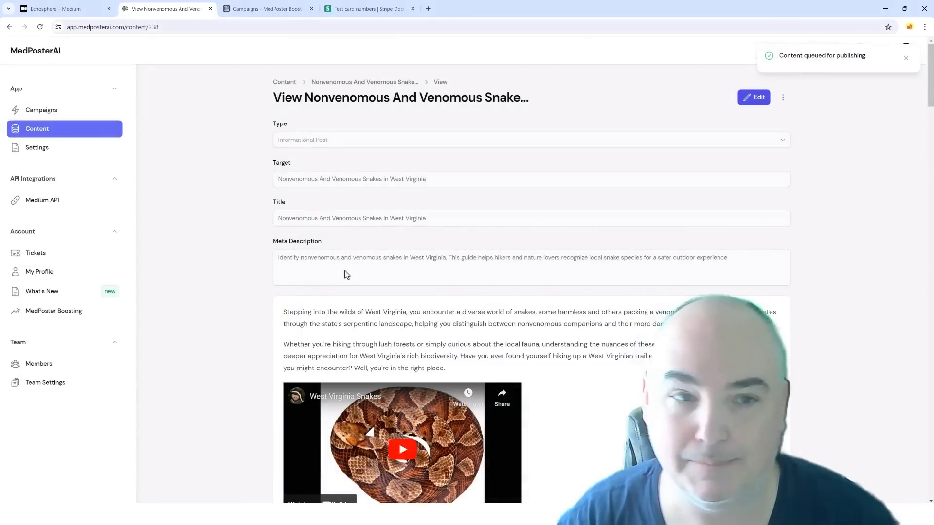
# Step: Confirm the article is listed as Published, then open its live Medium post
pyautogui.hotkey('alt', 'Left')
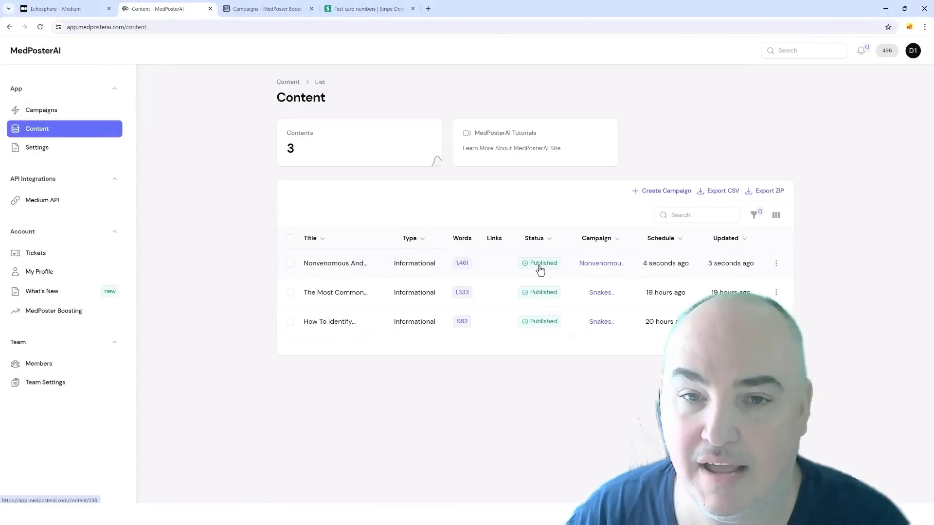
pyautogui.click(333, 263)
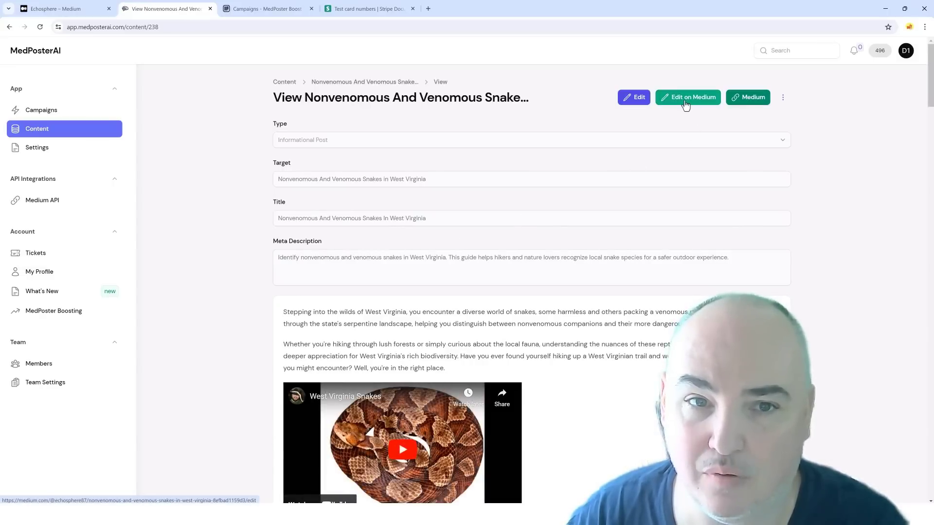
pyautogui.click(732, 102)
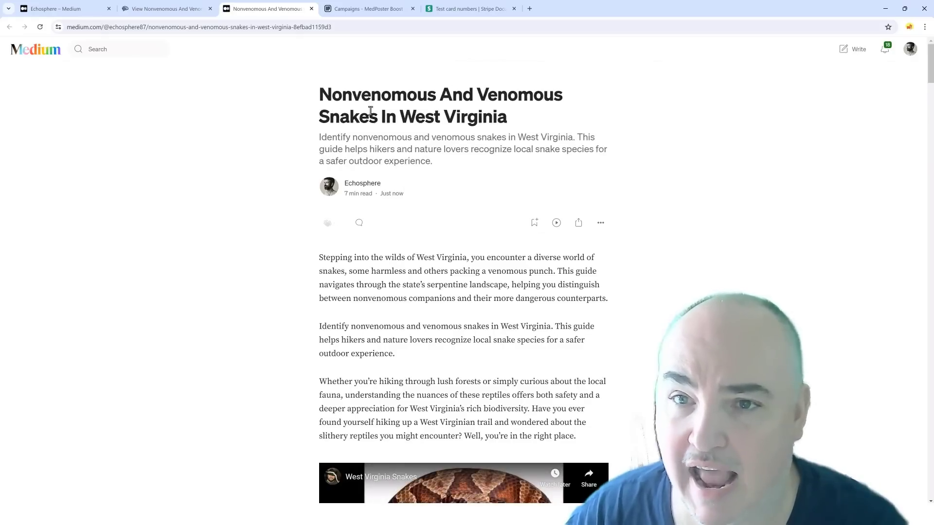
pyautogui.scroll(-3, 449, 221)
pyautogui.scroll(-3, 449, 221)
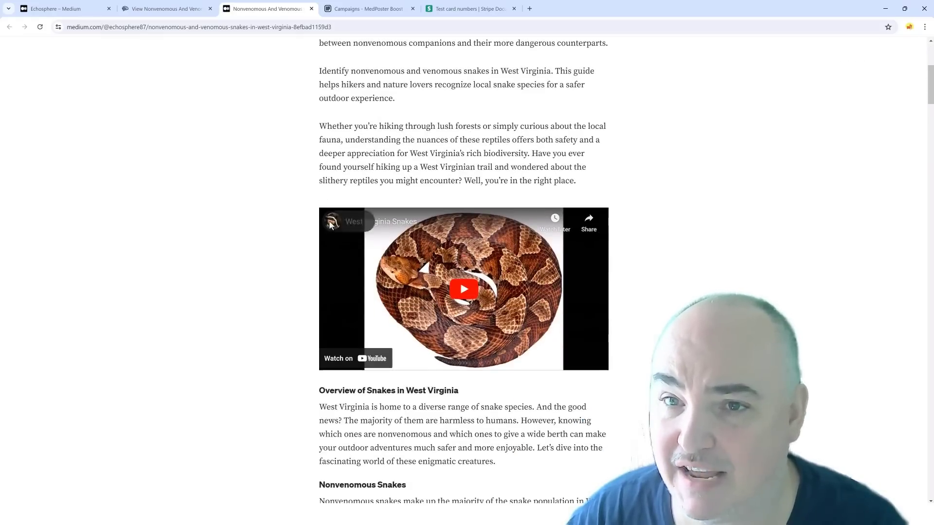
pyautogui.scroll(-3, 280, 233)
# Step: Close the live Medium snakes article, open it in Medium's story editor, and return to MedPosterAI
pyautogui.hotkey('ctrl', 'w')
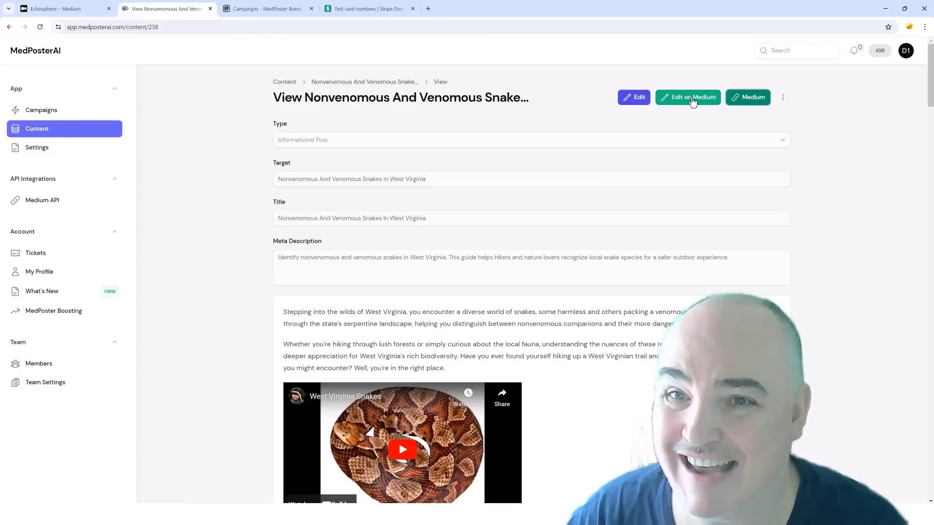
pyautogui.click(692, 99)
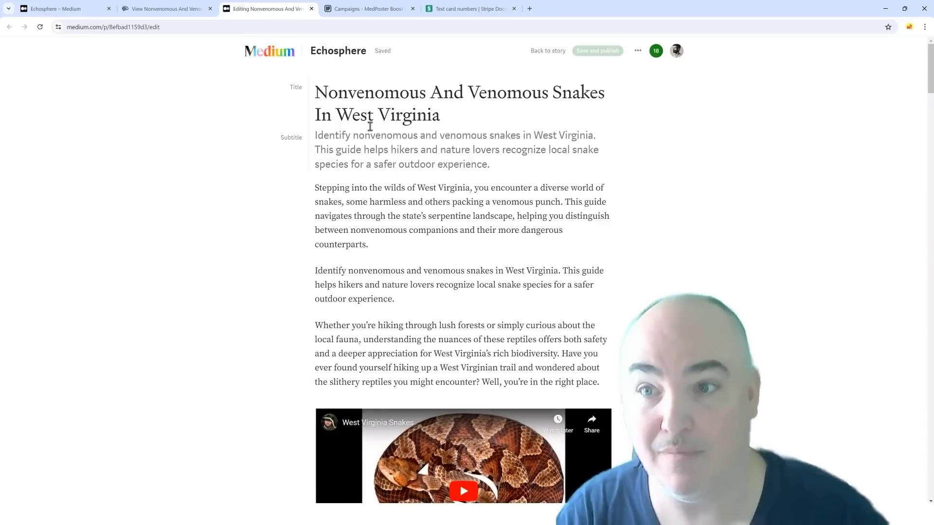
pyautogui.scroll(-4, 430, 279)
pyautogui.scroll(-4, 430, 279)
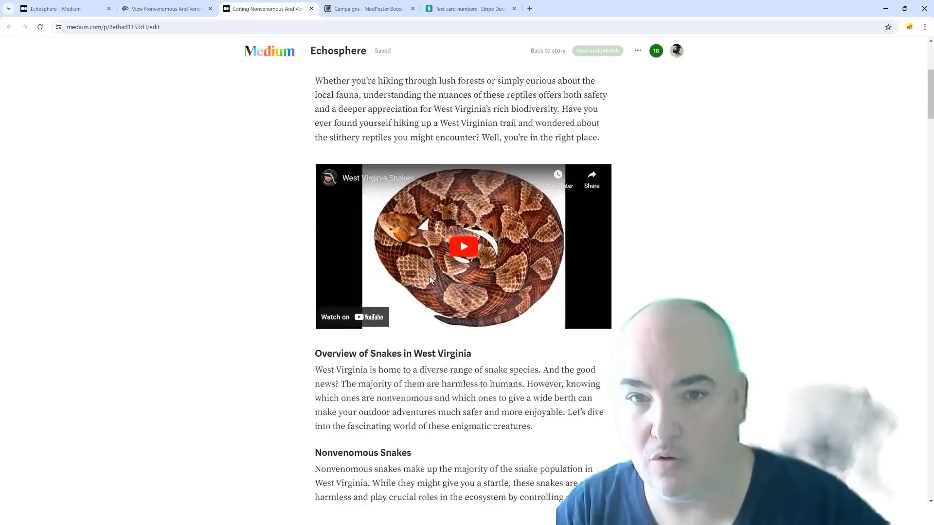
pyautogui.scroll(-4, 430, 279)
pyautogui.scroll(-4, 442, 264)
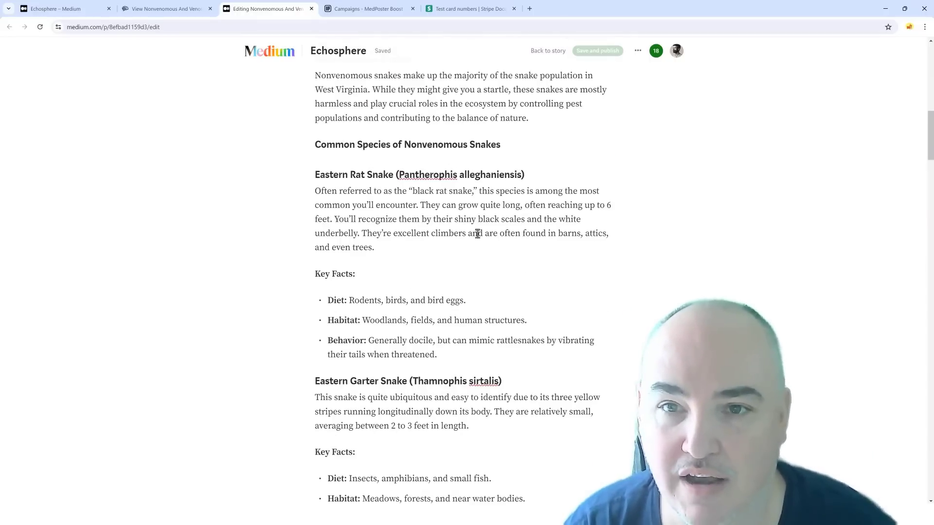
pyautogui.scroll(5, 477, 234)
pyautogui.scroll(4, 510, 146)
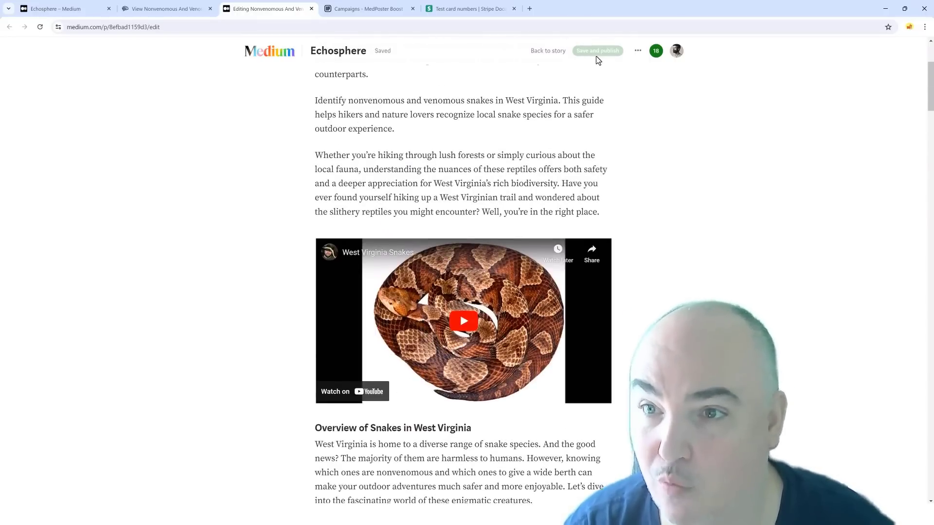
pyautogui.hotkey('ctrl', 'shift', 'Tab')
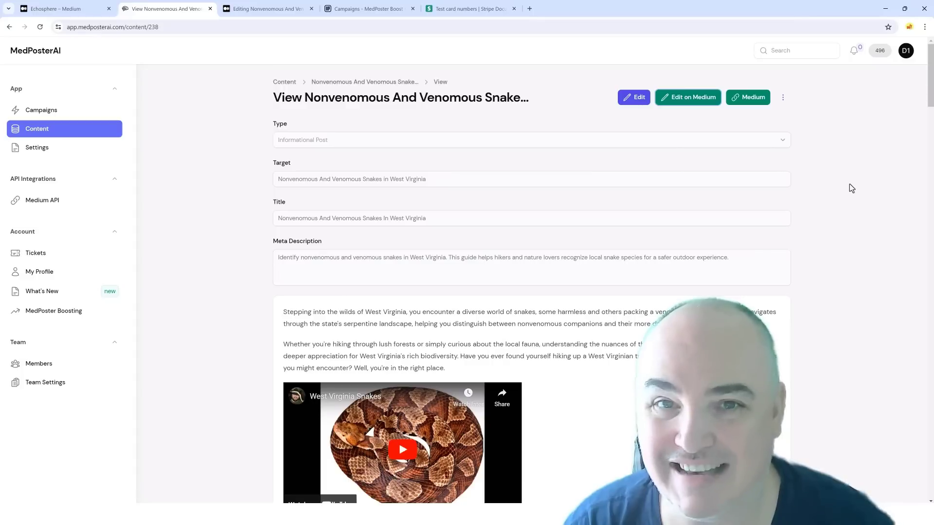
pyautogui.click(783, 98)
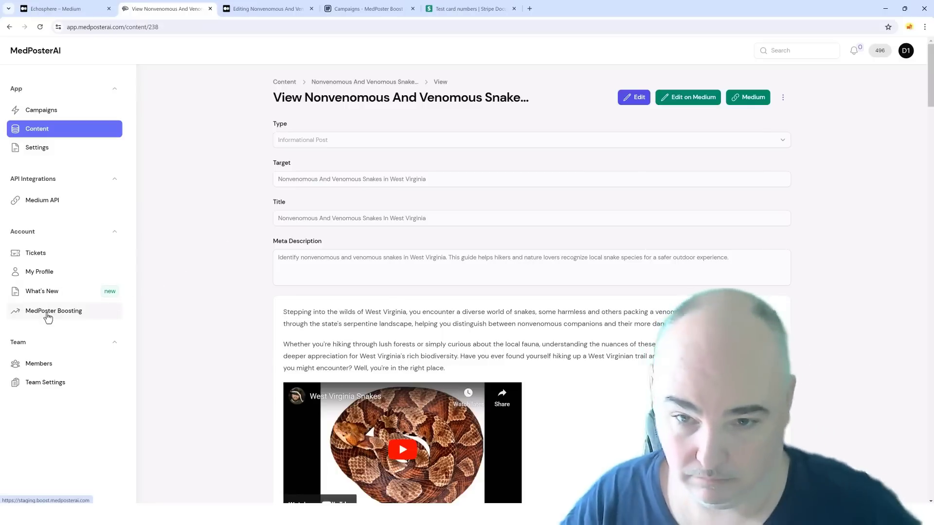
# Step: Switch to the Campaigns – MedPoster Boost tab
pyautogui.click(267, 9)
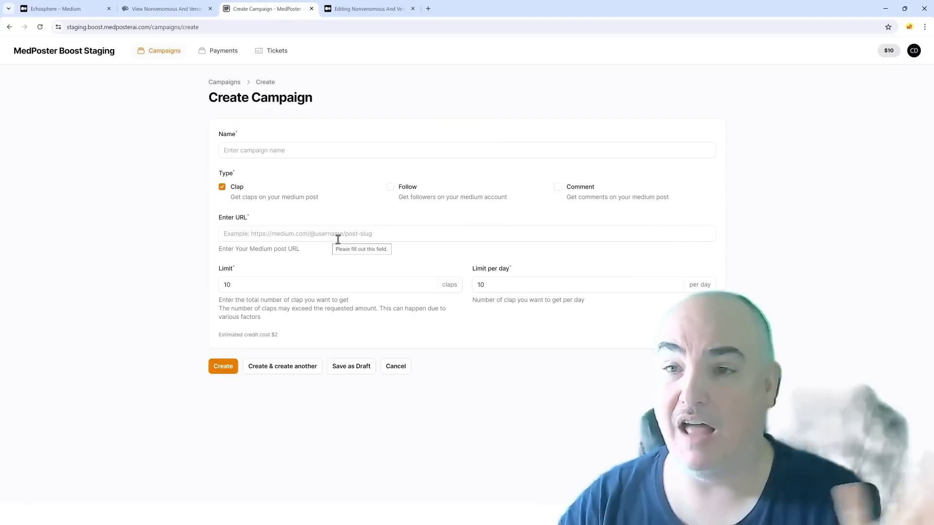
pyautogui.moveTo(321, 284)
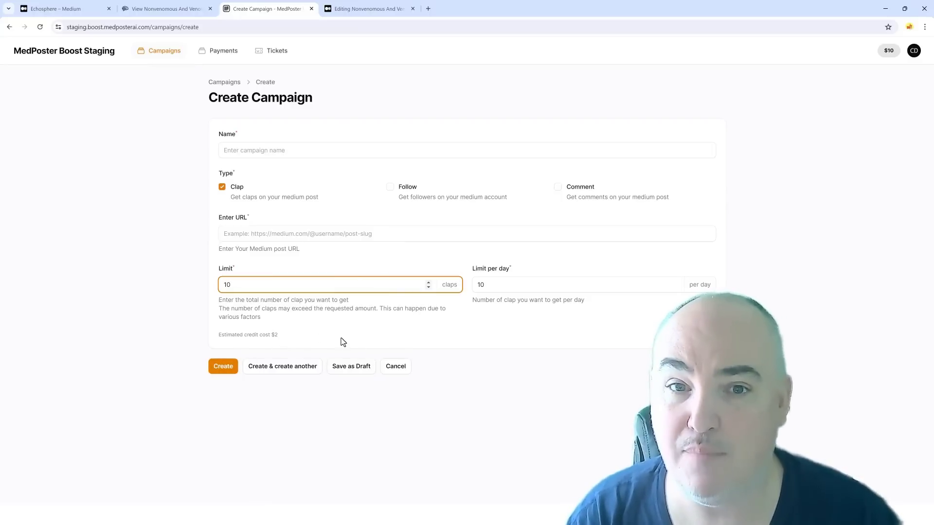
# Step: Switch to the Medium Echosphere profile tab showing both West Virginia snake articles
pyautogui.hotkey('ctrl', '1')
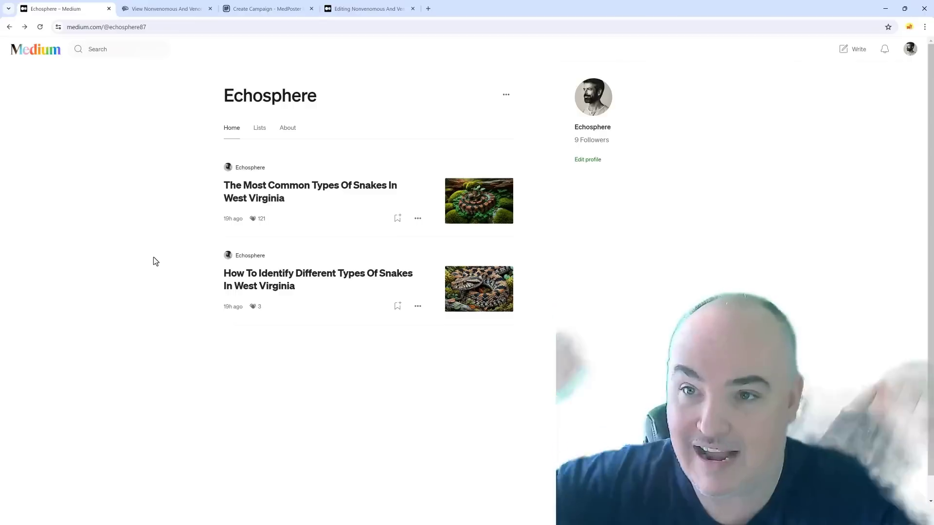